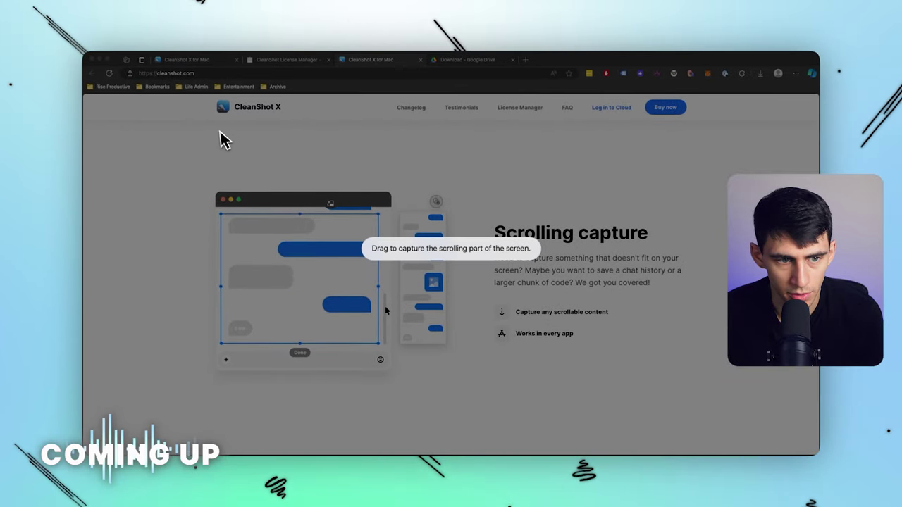
Record a scrolling capture of the website area containing the Scrolling capture section
{"action": "left_click_drag", "start_coordinate": [205, 125], "coordinate": [704, 402]}
{"action": "left_click", "coordinate": [442, 405]}
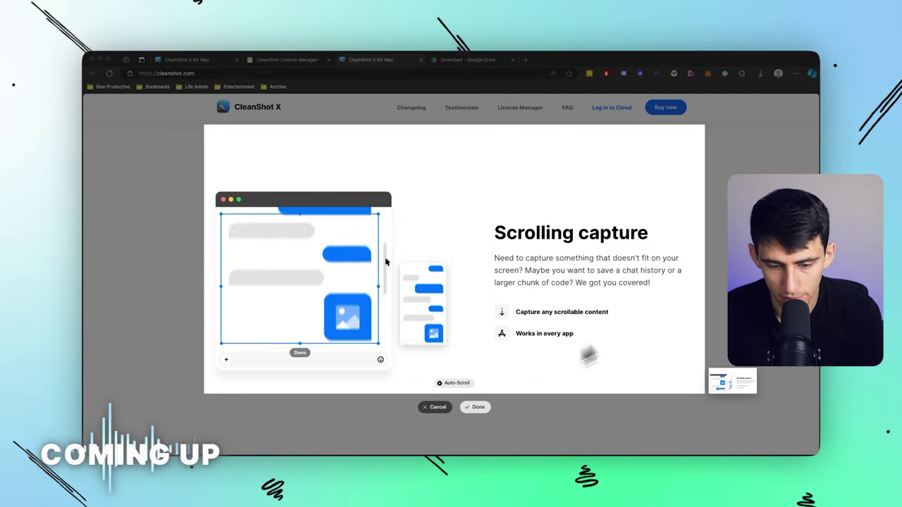
{"action": "scroll", "coordinate": [454, 259], "scroll_direction": "down", "scroll_amount": 15}
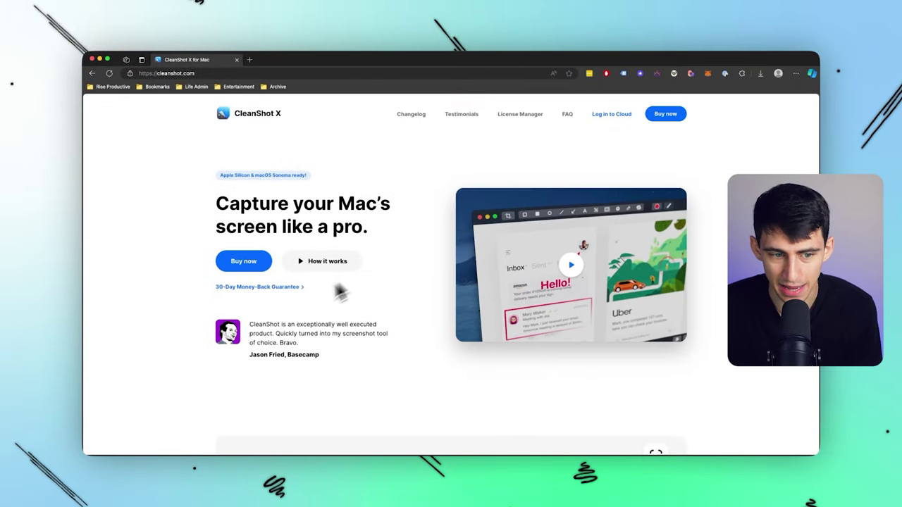
Open the CleanShot X pricing page and review the Cloud Basic and Cloud Pro plans
{"action": "left_click", "coordinate": [250, 264]}
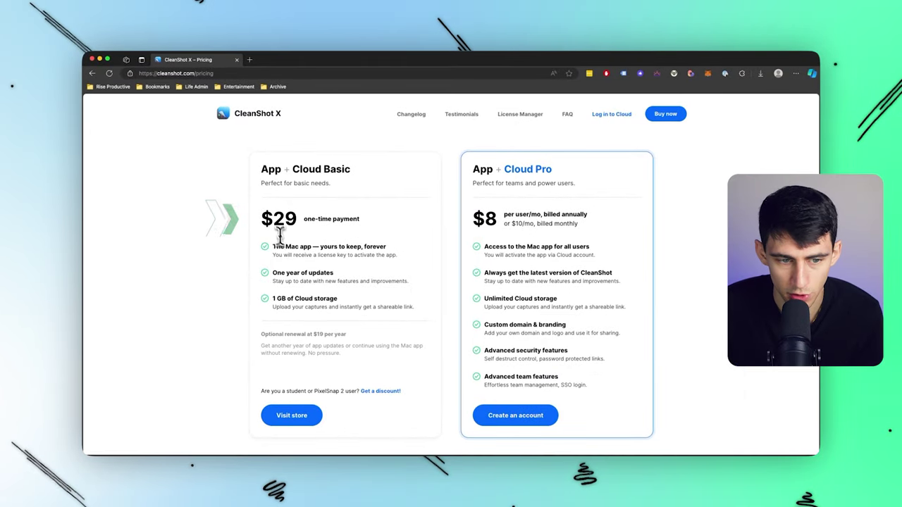
{"action": "double_click", "coordinate": [284, 222]}
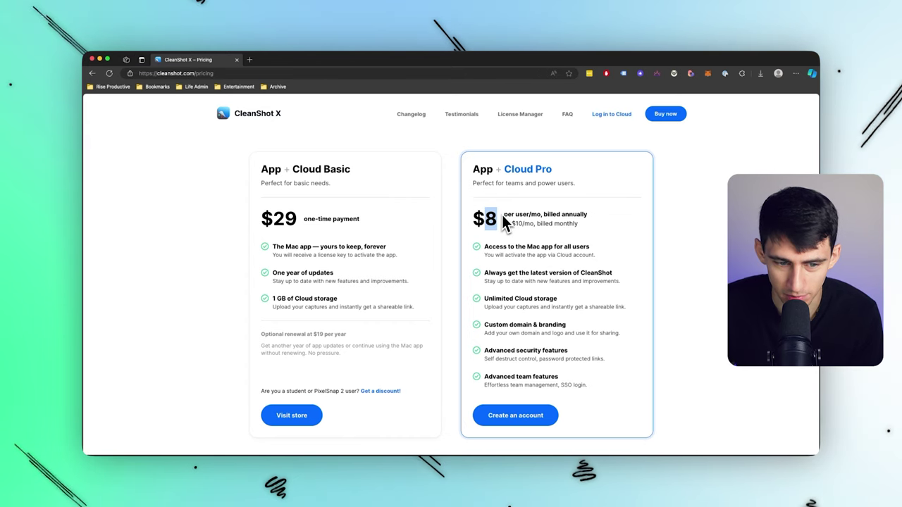
{"action": "scroll", "coordinate": [502, 214], "scroll_direction": "down", "scroll_amount": 1}
{"action": "left_click", "coordinate": [318, 271]}
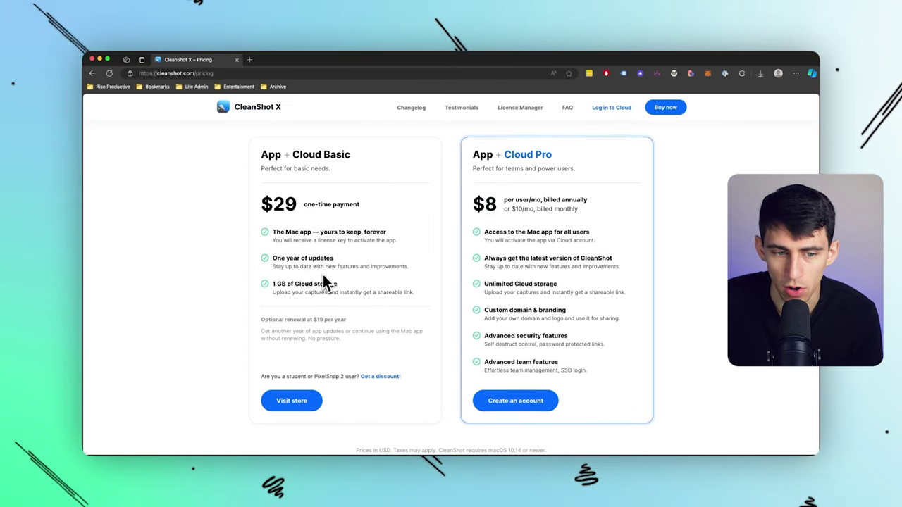
{"action": "scroll", "coordinate": [323, 274], "scroll_direction": "up", "scroll_amount": 1}
Skim the user testimonials page and return to the CleanShot X homepage
{"action": "left_click", "coordinate": [462, 113]}
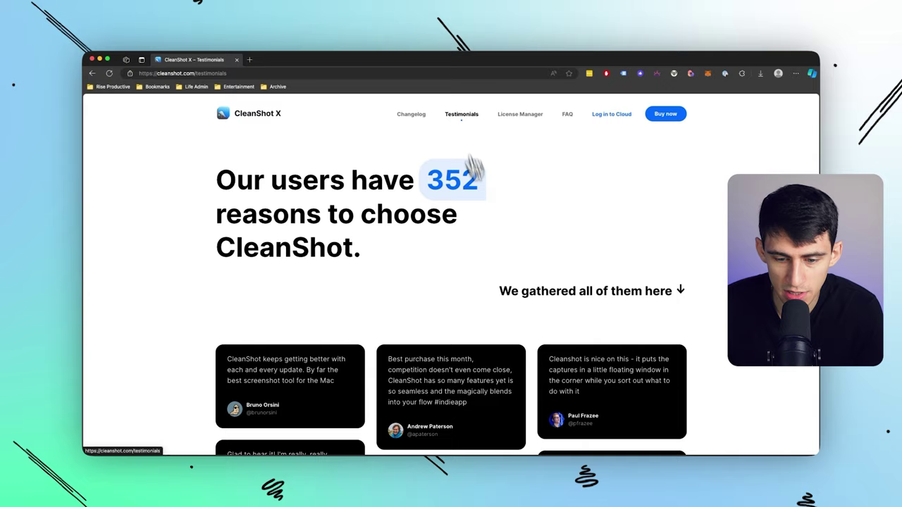
{"action": "scroll", "coordinate": [465, 296], "scroll_direction": "down", "scroll_amount": 6}
{"action": "scroll", "coordinate": [451, 282], "scroll_direction": "down", "scroll_amount": 15}
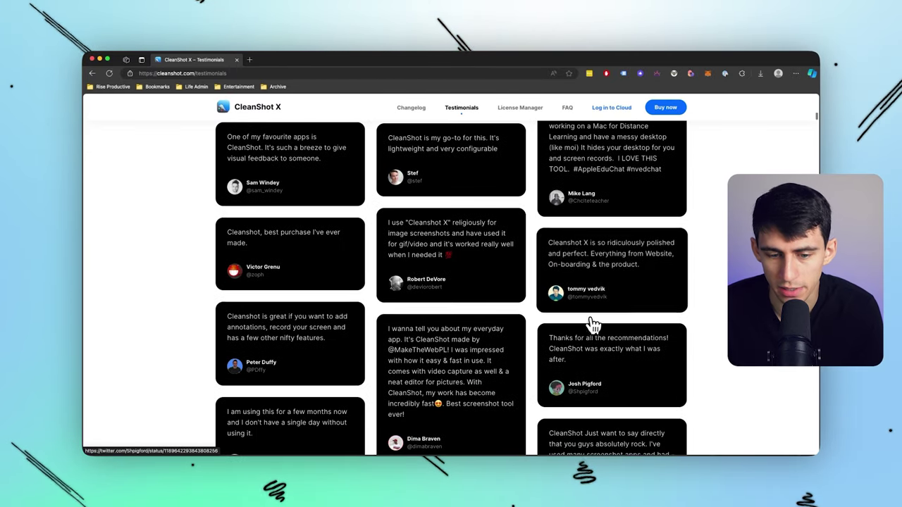
{"action": "scroll", "coordinate": [497, 331], "scroll_direction": "up", "scroll_amount": 15}
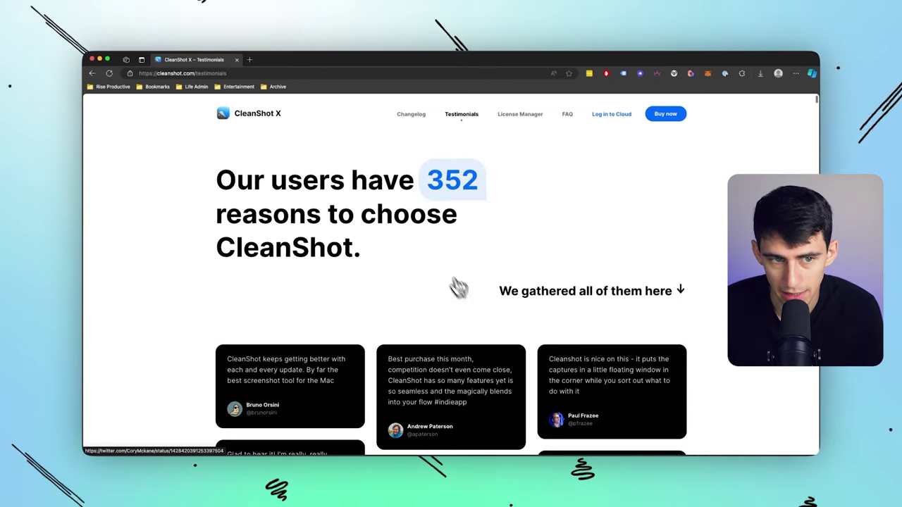
{"action": "key", "text": "super+bracketleft"}
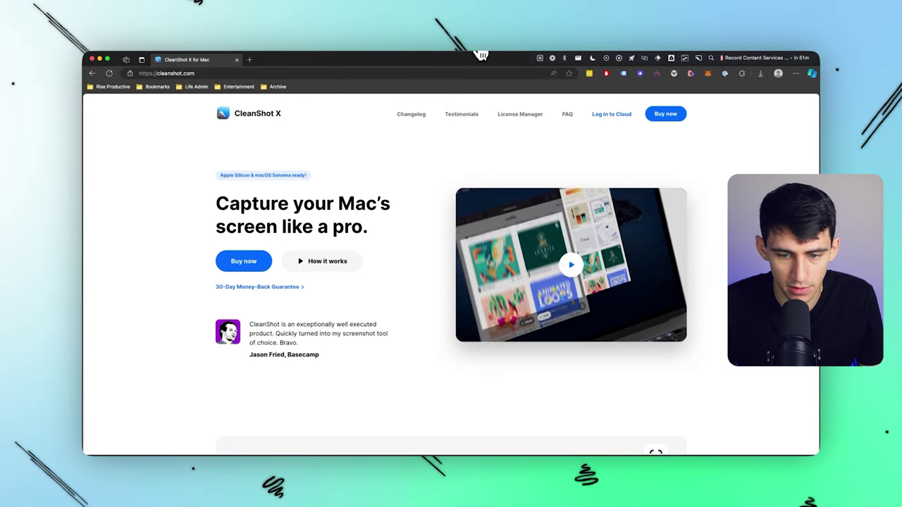
Take an area screenshot of the homepage's hero section and open it in the annotation editor
{"action": "left_click_drag", "start_coordinate": [191, 152], "coordinate": [716, 383]}
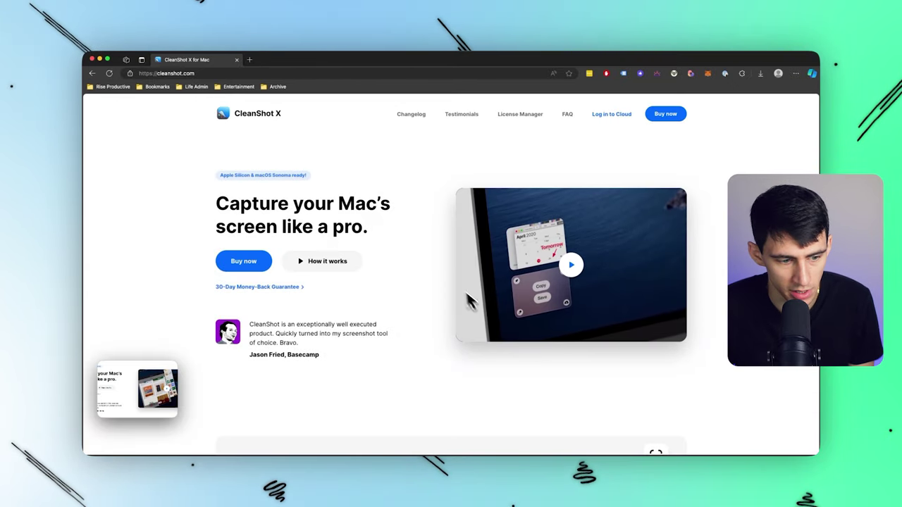
{"action": "mouse_move", "coordinate": [157, 377]}
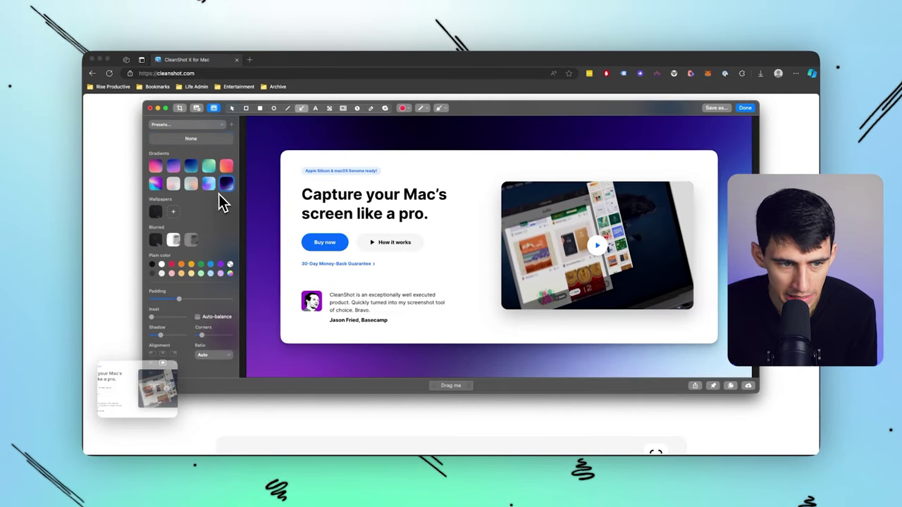
Try several of the gradient backgrounds behind the screenshot
{"action": "left_click", "coordinate": [224, 171]}
{"action": "left_click", "coordinate": [209, 187]}
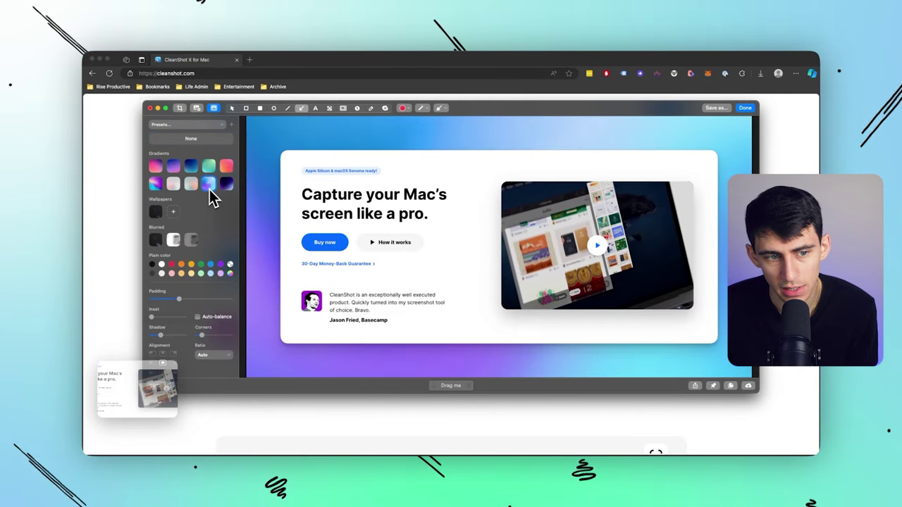
{"action": "left_click", "coordinate": [223, 186]}
{"action": "left_click", "coordinate": [192, 185]}
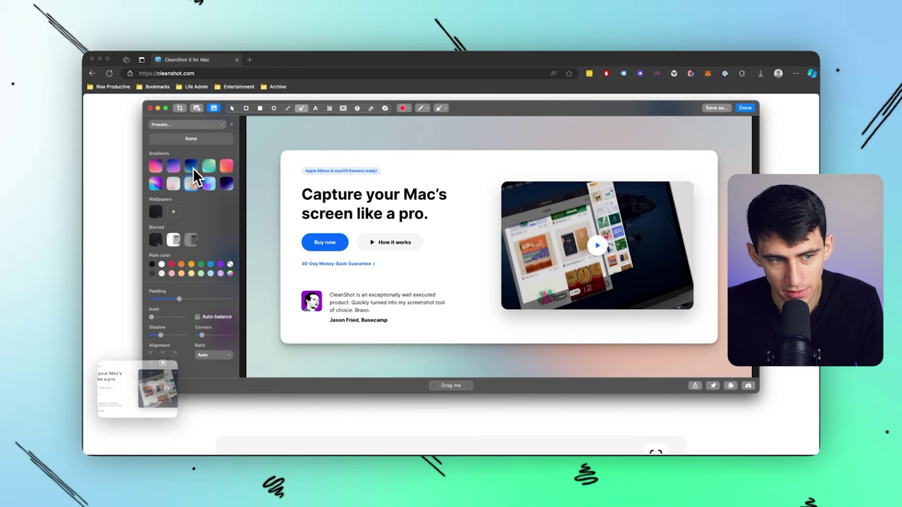
{"action": "left_click", "coordinate": [191, 167]}
{"action": "left_click", "coordinate": [162, 184]}
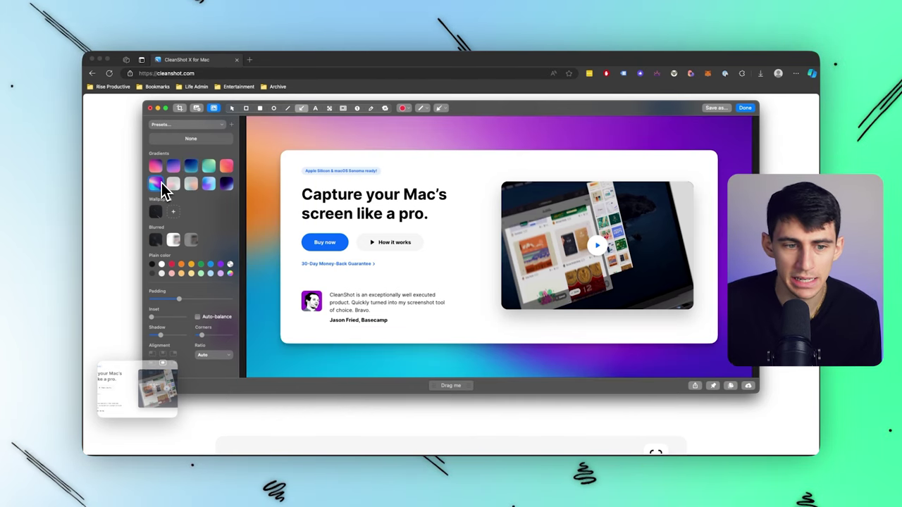
{"action": "left_click", "coordinate": [158, 171]}
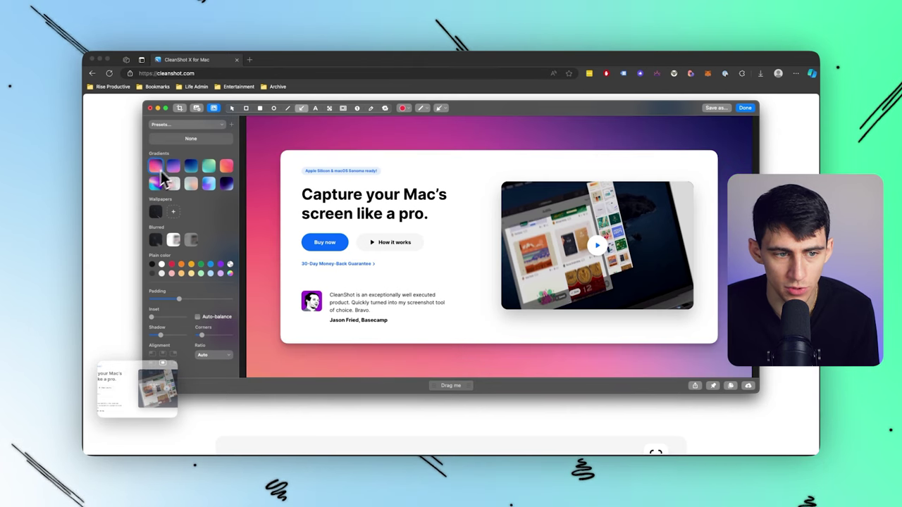
{"action": "left_click", "coordinate": [225, 183]}
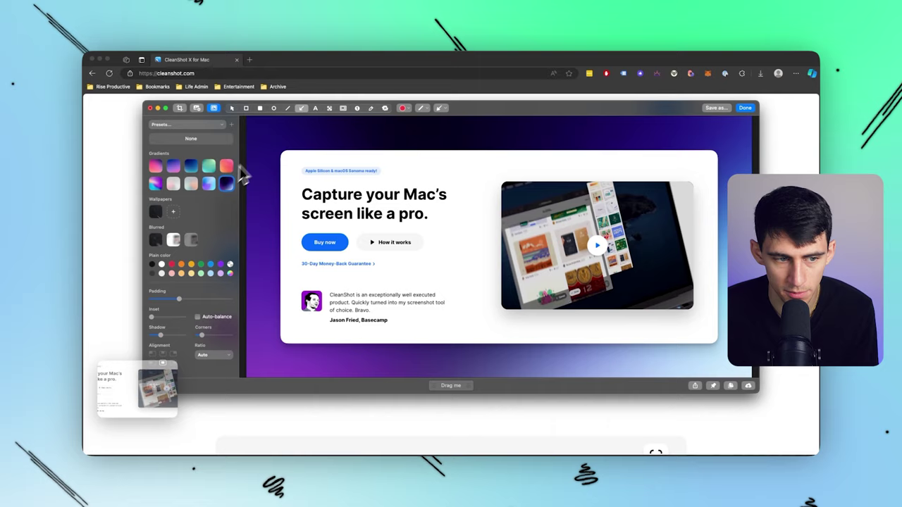
Apply the dark wallpaper as the screenshot's background and save the settings as a preset named Rise Productive
{"action": "left_click", "coordinate": [156, 213]}
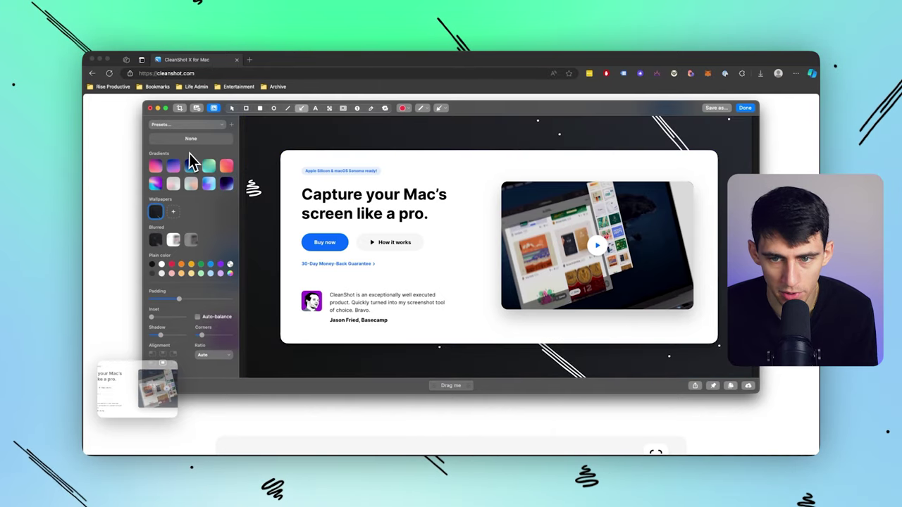
{"action": "left_click", "coordinate": [209, 149]}
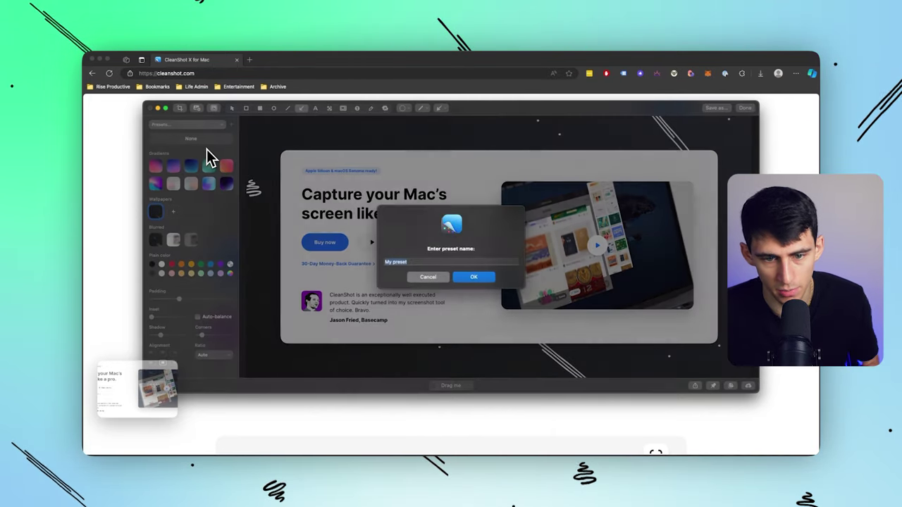
{"action": "type", "text": "R"}
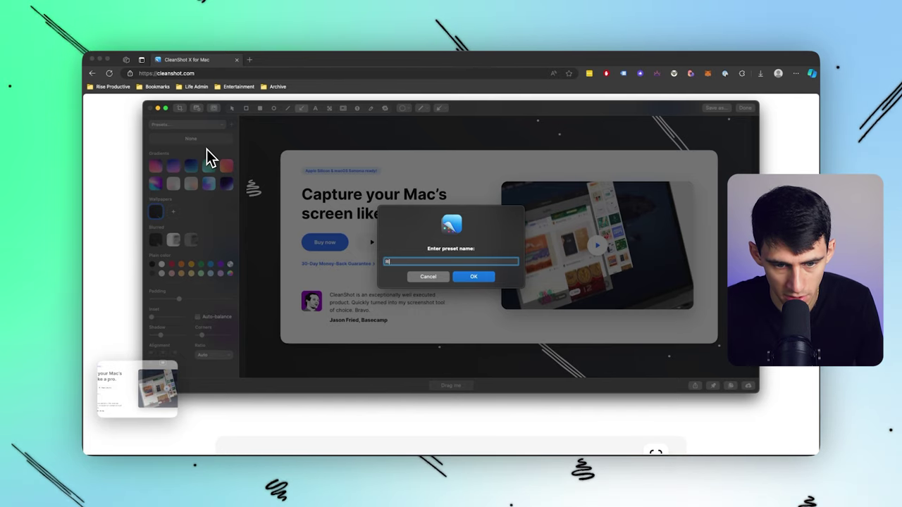
{"action": "type", "text": "ise Productive"}
{"action": "key", "text": "Return"}
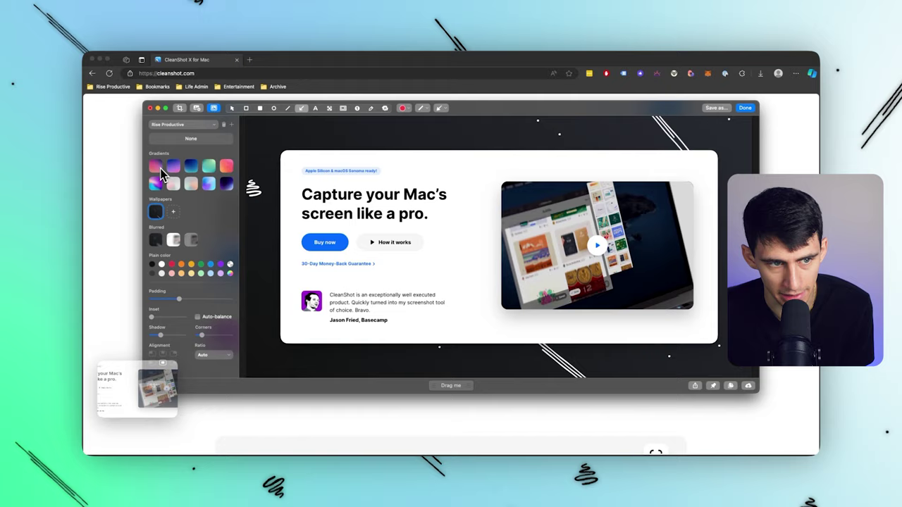
Try the light blue gradient, the blurred backgrounds and plain red behind the screenshot
{"action": "left_click", "coordinate": [208, 182]}
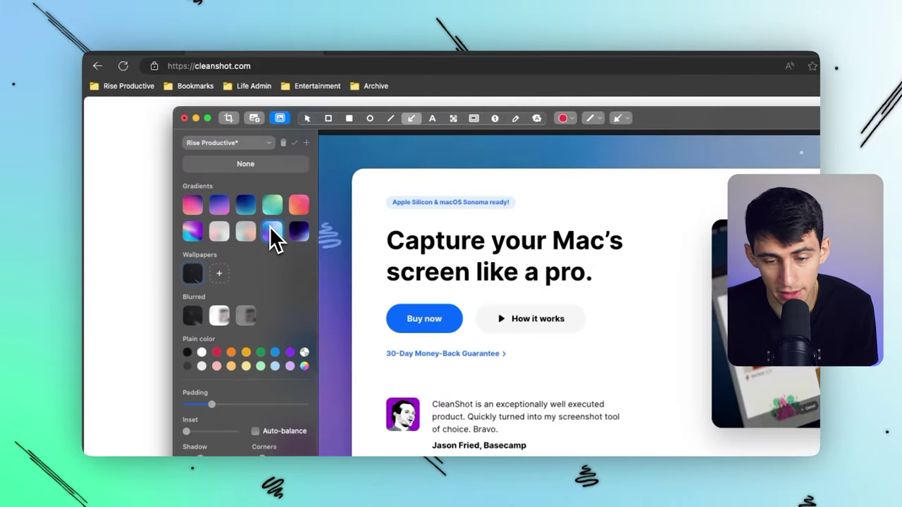
{"action": "left_click", "coordinate": [274, 235]}
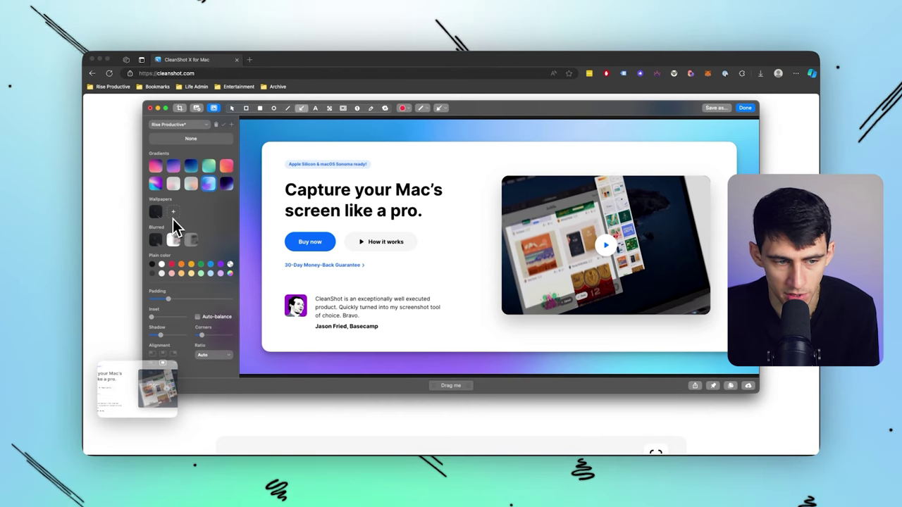
{"action": "left_click", "coordinate": [177, 238]}
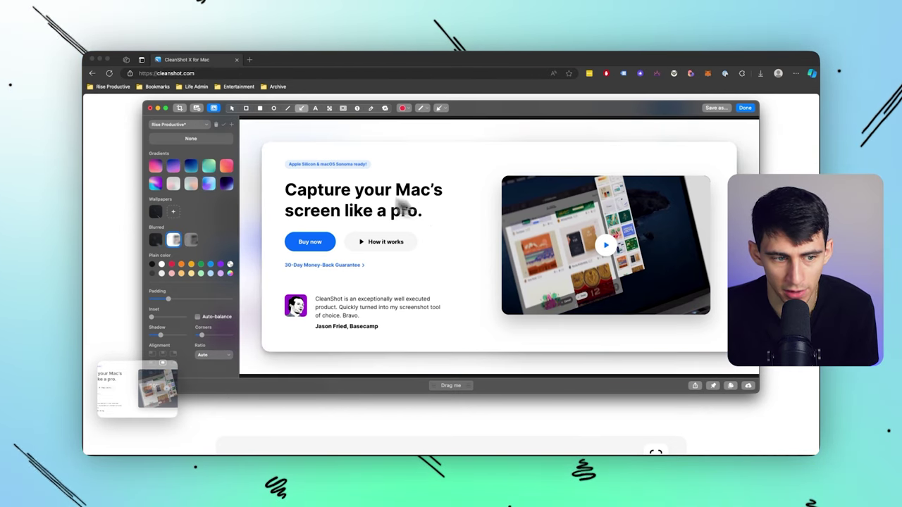
{"action": "left_click", "coordinate": [158, 243]}
{"action": "left_click", "coordinate": [173, 241]}
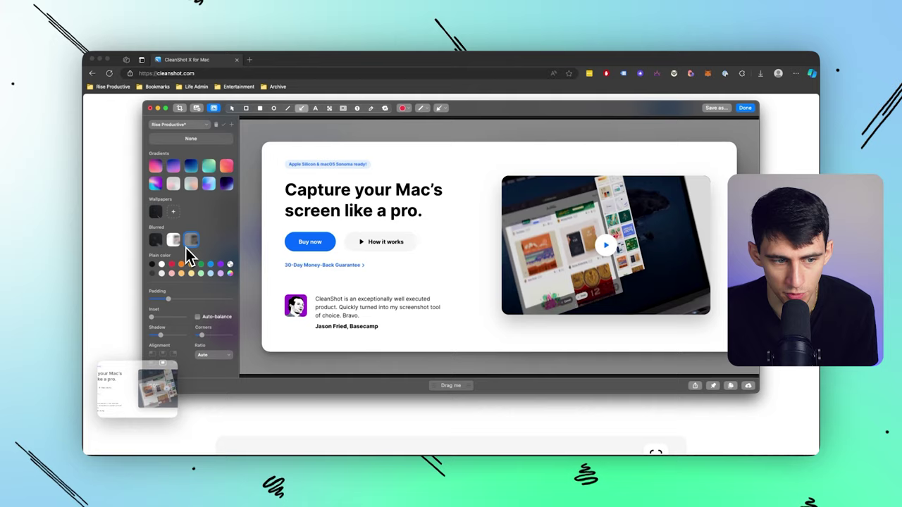
{"action": "left_click", "coordinate": [172, 265]}
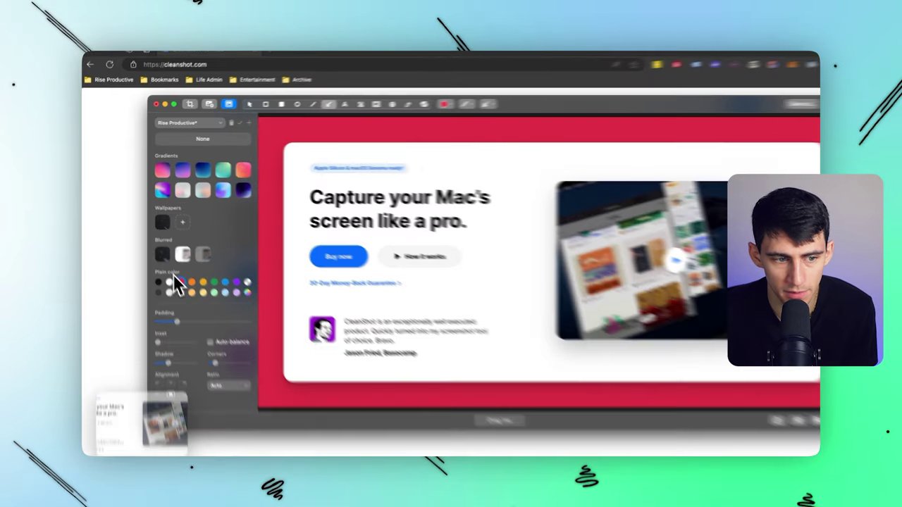
Set the screenshot's background to the dark blue and purple gradient
{"action": "left_click", "coordinate": [156, 240]}
{"action": "left_click", "coordinate": [156, 211]}
{"action": "left_click", "coordinate": [286, 209]}
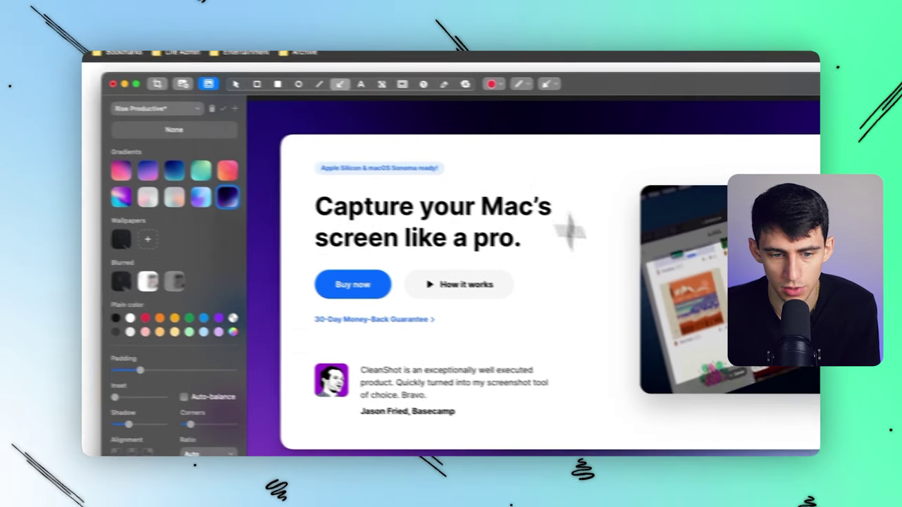
Draw a red arrow pointing down to the How it works button and check the available arrow styles
{"action": "left_click_drag", "start_coordinate": [652, 201], "coordinate": [584, 284]}
{"action": "left_click_drag", "start_coordinate": [487, 269], "coordinate": [477, 264]}
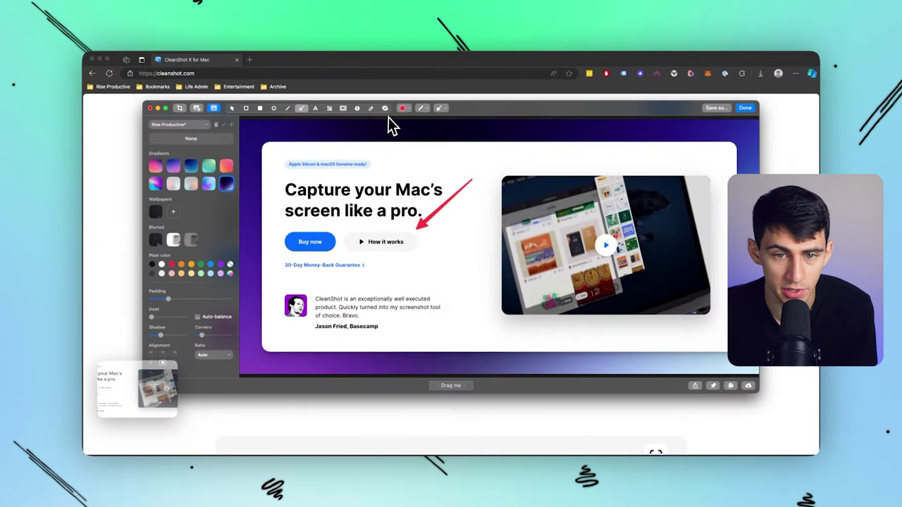
{"action": "left_click", "coordinate": [436, 109]}
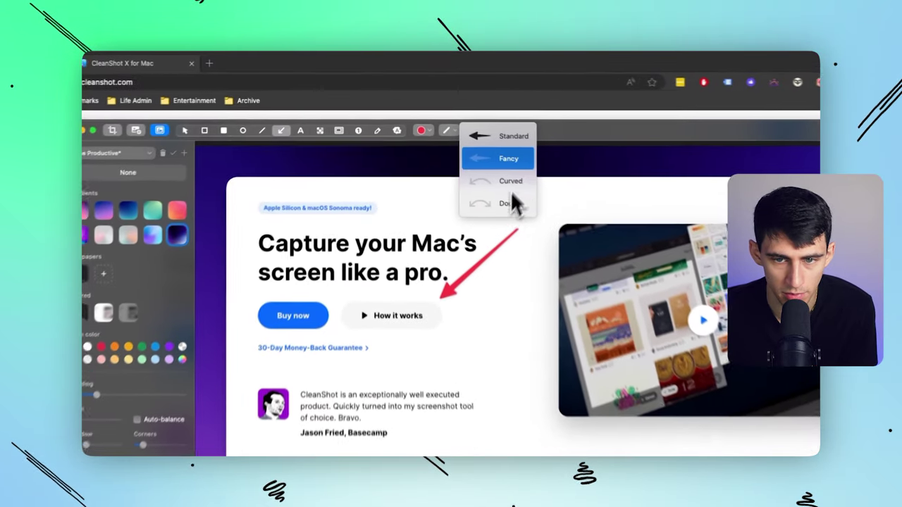
{"action": "left_click", "coordinate": [472, 113]}
Outline the Buy now button with a red rectangle and draw a diagonal orange line across the money-back guarantee link
{"action": "left_click", "coordinate": [192, 136]}
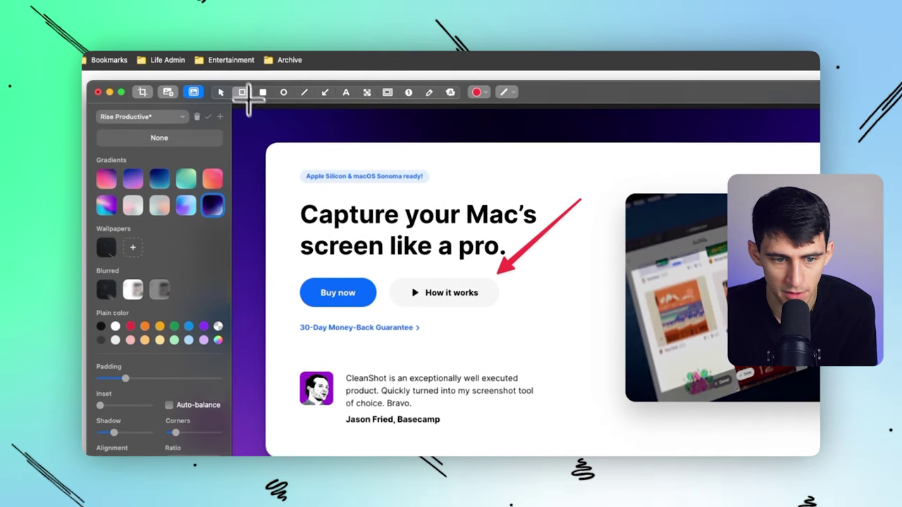
{"action": "left_click_drag", "start_coordinate": [241, 313], "coordinate": [332, 357]}
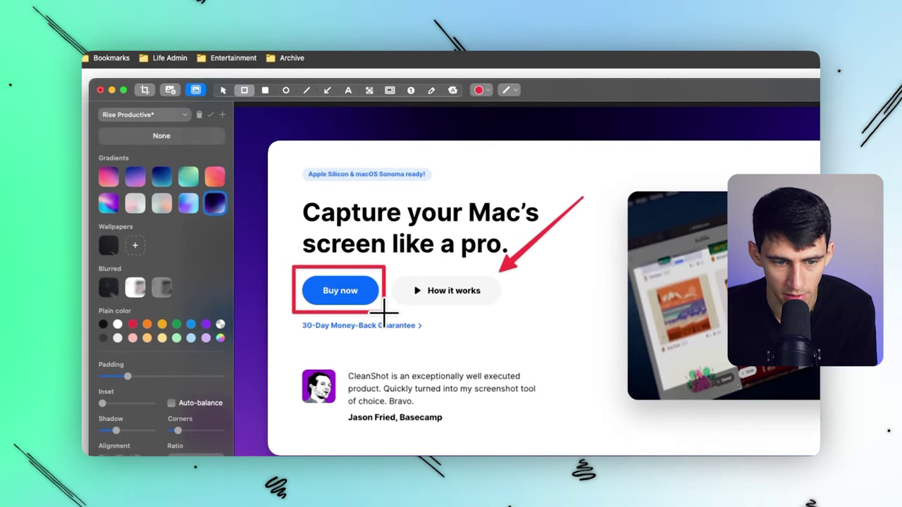
{"action": "left_click", "coordinate": [478, 91]}
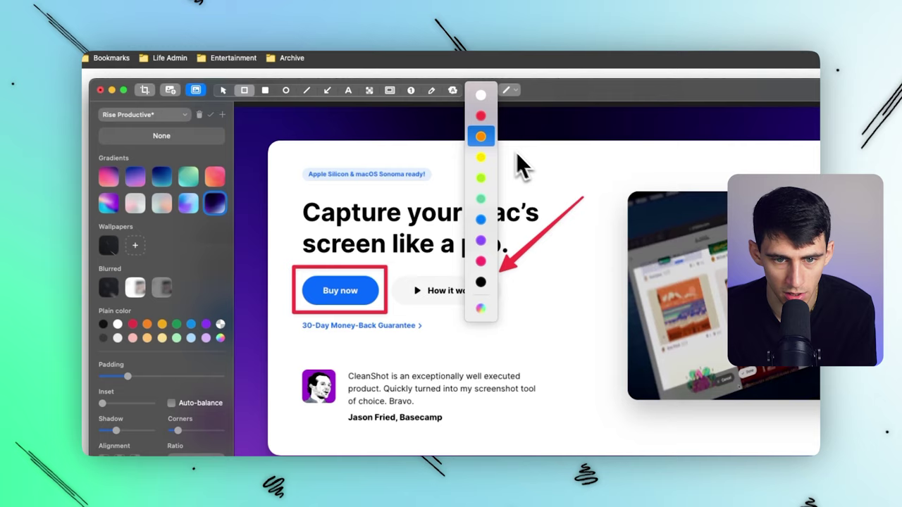
{"action": "left_click", "coordinate": [483, 136]}
{"action": "left_click", "coordinate": [306, 90]}
{"action": "left_click_drag", "start_coordinate": [404, 312], "coordinate": [338, 362]}
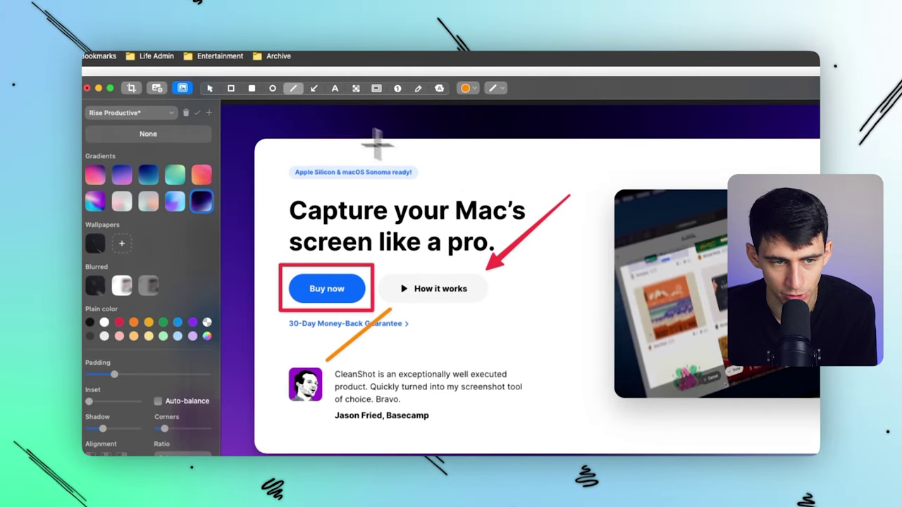
Spotlight the "Apple Silicon & macOS Sonoma ready!" badge above the headline
{"action": "left_click", "coordinate": [465, 88]}
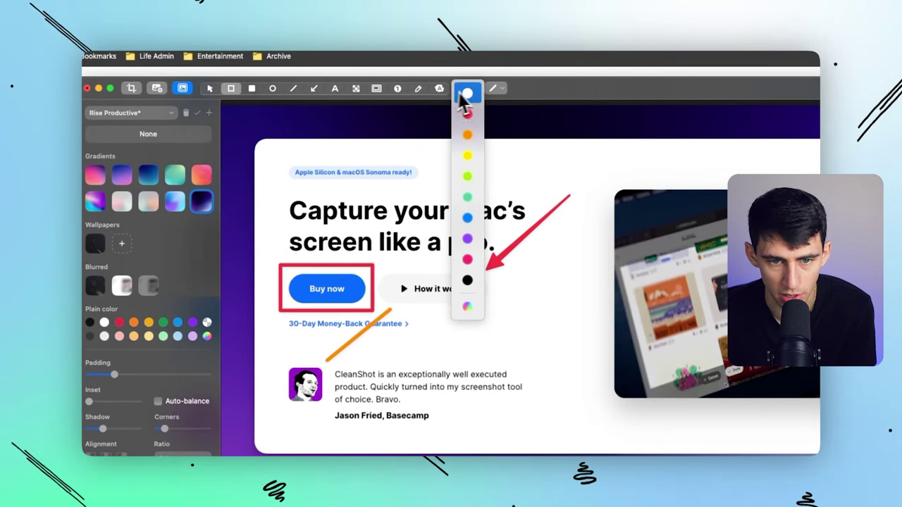
{"action": "left_click", "coordinate": [474, 107]}
{"action": "left_click", "coordinate": [376, 88]}
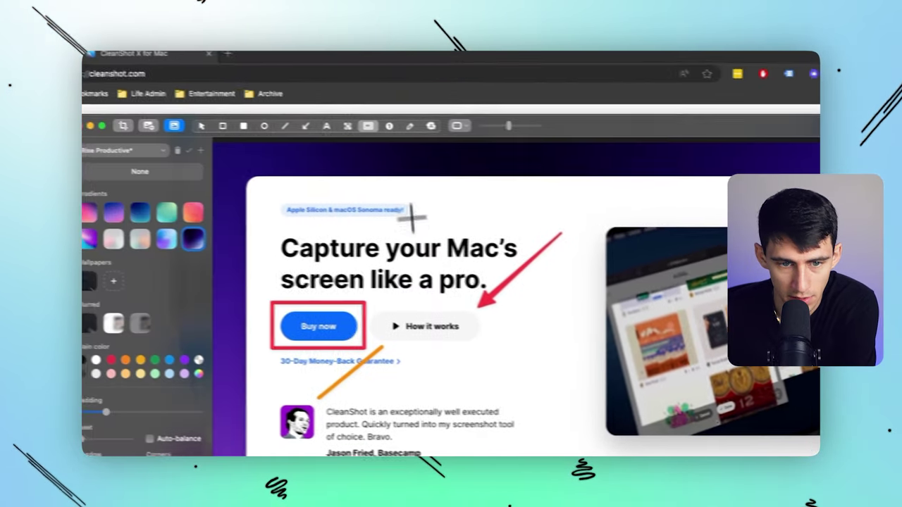
{"action": "left_click_drag", "start_coordinate": [435, 156], "coordinate": [308, 188]}
{"action": "left_click_drag", "start_coordinate": [332, 228], "coordinate": [300, 229]}
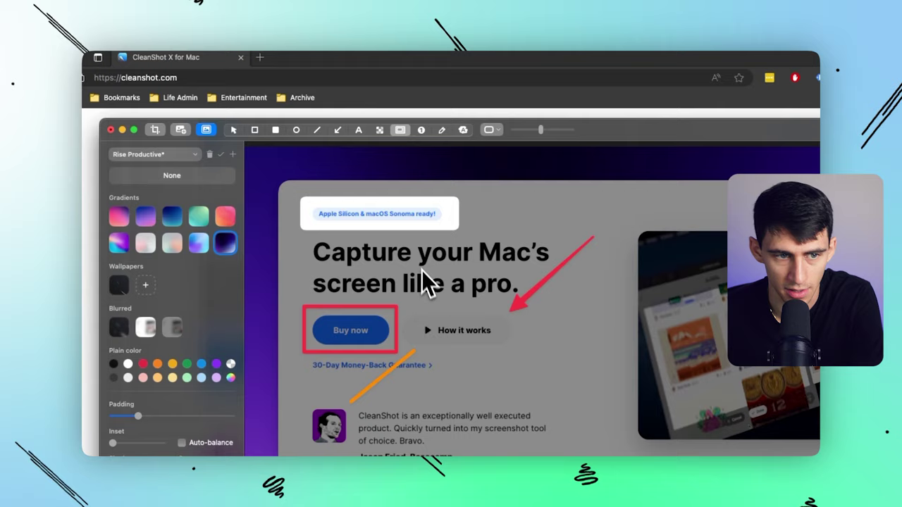
Undo the spotlight on the badge and pixelate the testimonial author's name and company below the quote
{"action": "key", "text": "super+z"}
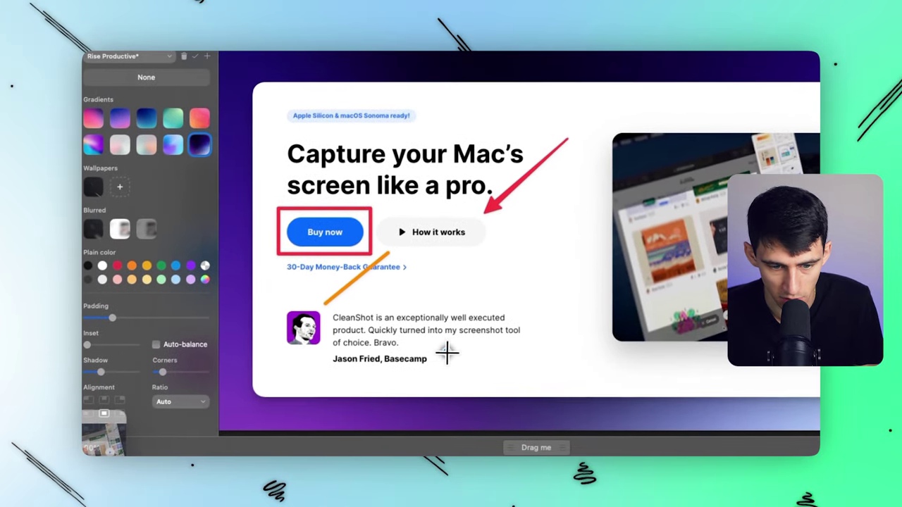
{"action": "left_click_drag", "start_coordinate": [441, 356], "coordinate": [320, 376]}
{"action": "key", "text": "Escape"}
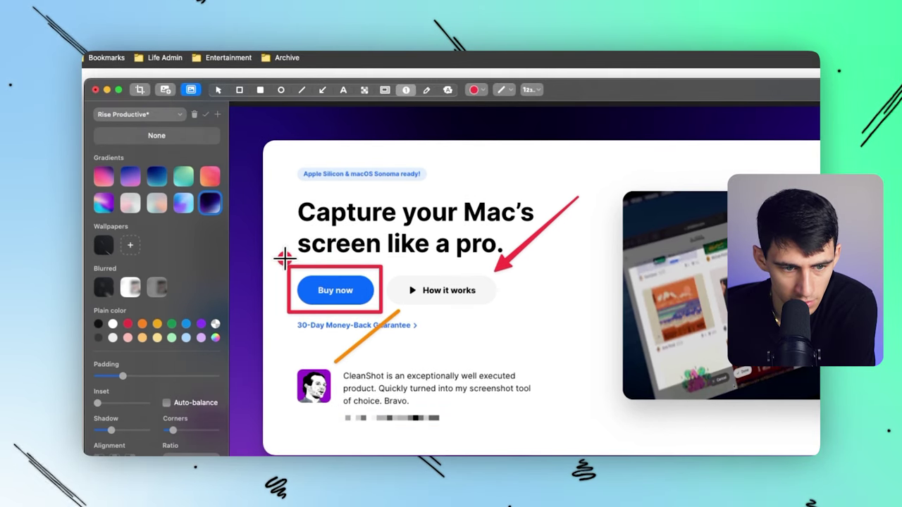
Place red number markers 1 at the Buy now rectangle and 2 beside the arrow tip at How it works, and check the available colors
{"action": "left_click", "coordinate": [515, 282]}
{"action": "left_click", "coordinate": [475, 89]}
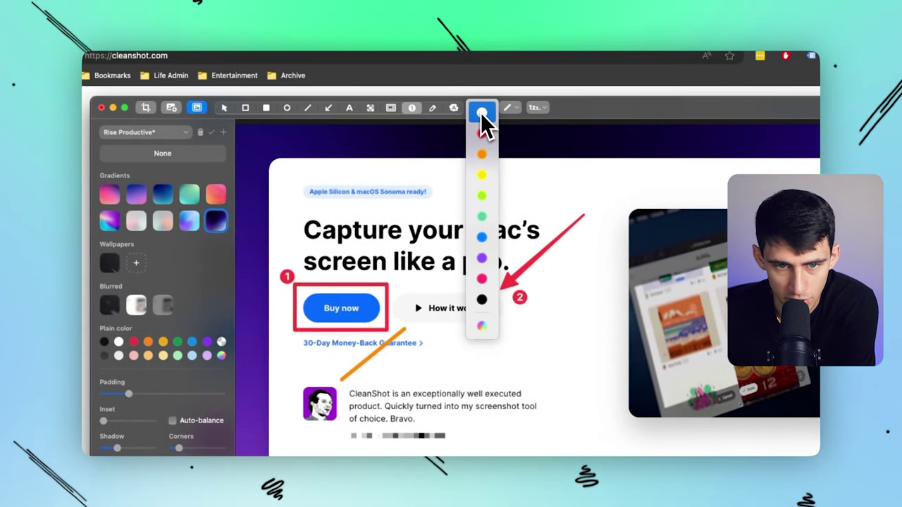
{"action": "left_click", "coordinate": [525, 303]}
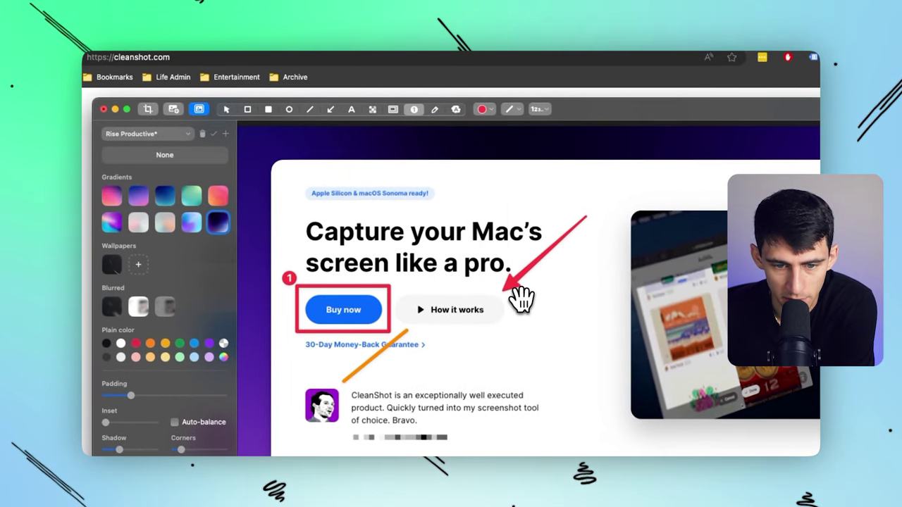
{"action": "left_click", "coordinate": [514, 276]}
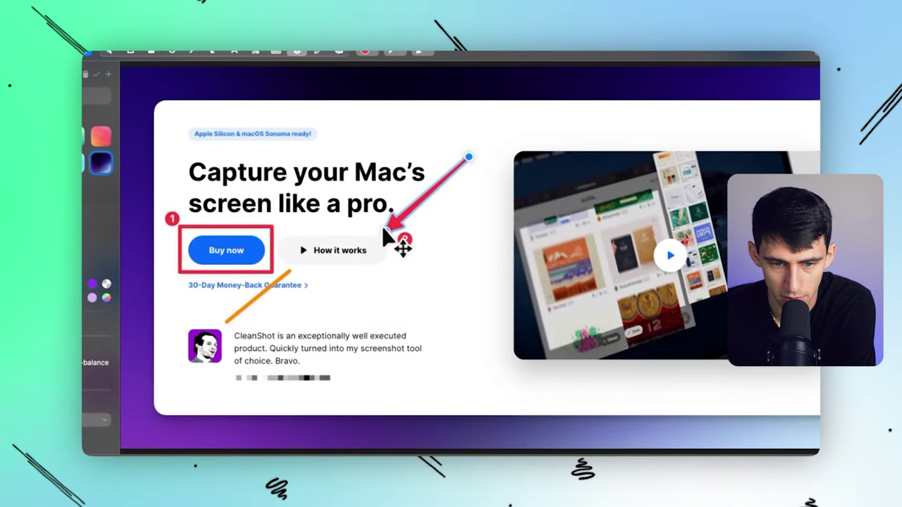
{"action": "left_click_drag", "start_coordinate": [418, 246], "coordinate": [680, 266]}
{"action": "left_click_drag", "start_coordinate": [643, 243], "coordinate": [384, 234]}
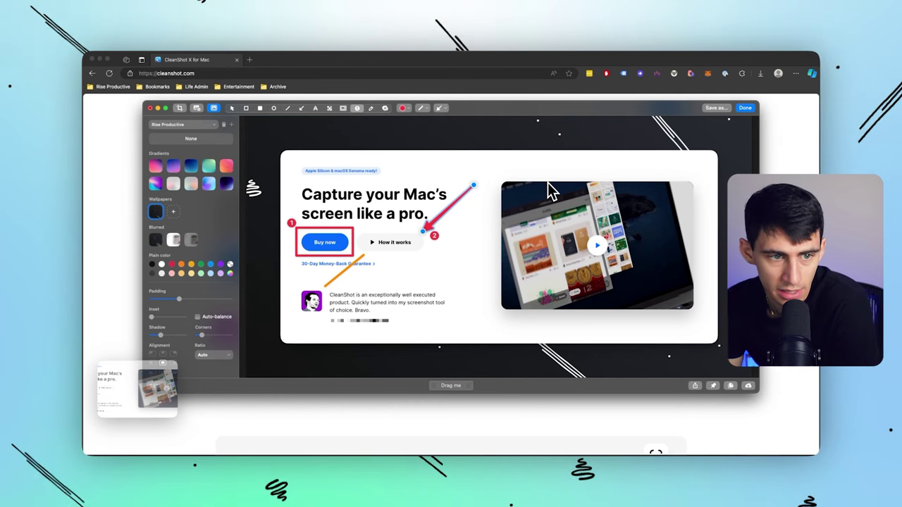
Style the annotated screenshot with the Rise Productive preset and open the finished image in a browser tab, closing the tab after viewing
{"action": "left_click", "coordinate": [187, 125]}
{"action": "left_click", "coordinate": [428, 120]}
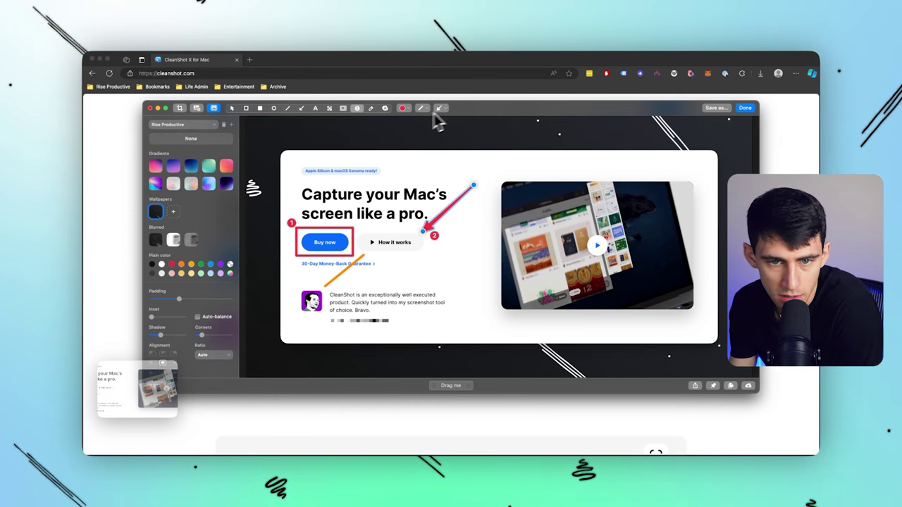
{"action": "left_click", "coordinate": [421, 113]}
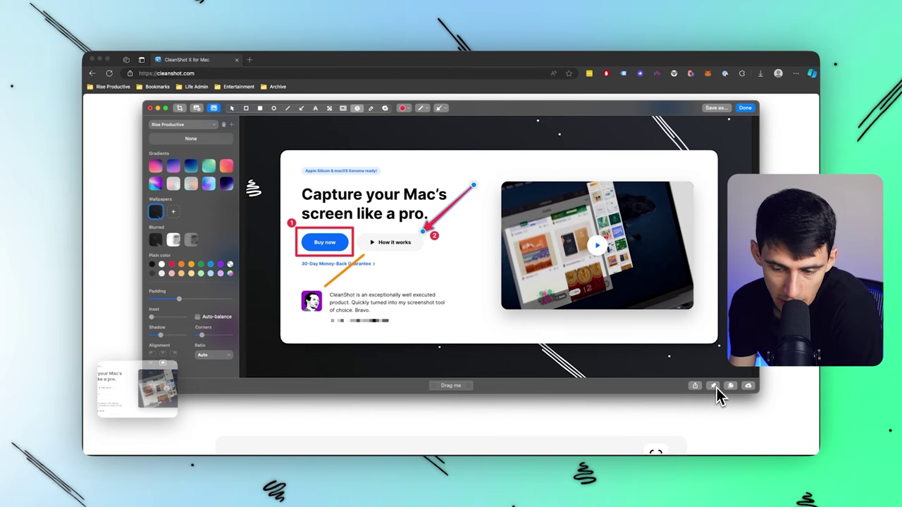
{"action": "left_click_drag", "start_coordinate": [578, 417], "coordinate": [507, 371]}
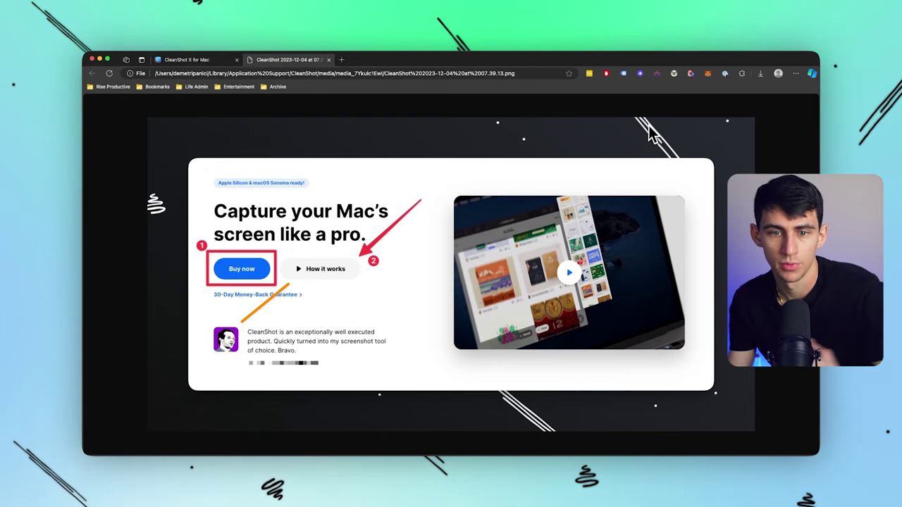
{"action": "key", "text": "super+w"}
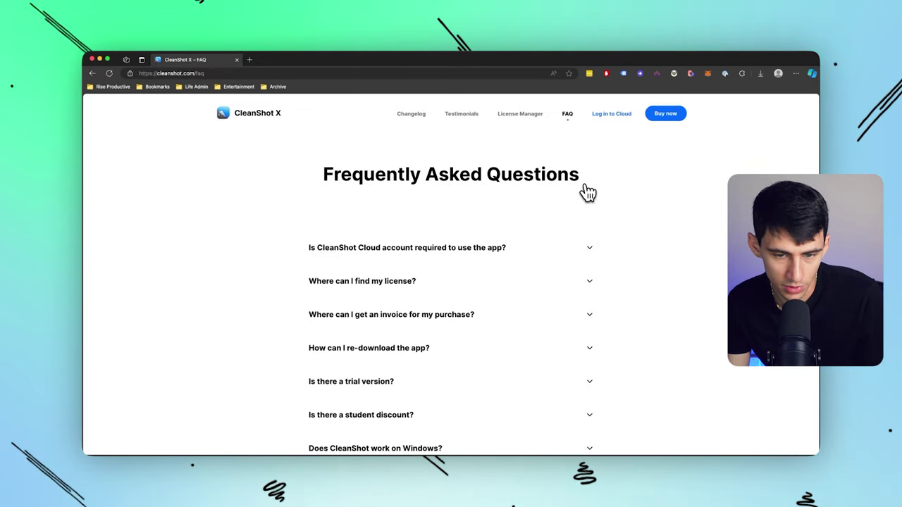
Capture the Frequently Asked Questions heading with the first two questions and finish it with the Rise Productive preset
{"action": "left_click", "coordinate": [625, 314]}
{"action": "left_click", "coordinate": [380, 73]}
{"action": "left_click", "coordinate": [377, 94]}
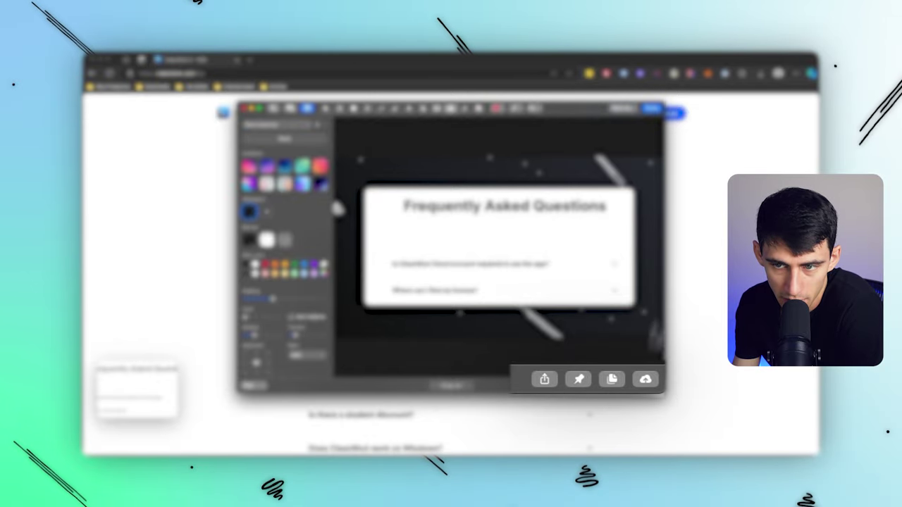
{"action": "left_click", "coordinate": [655, 110]}
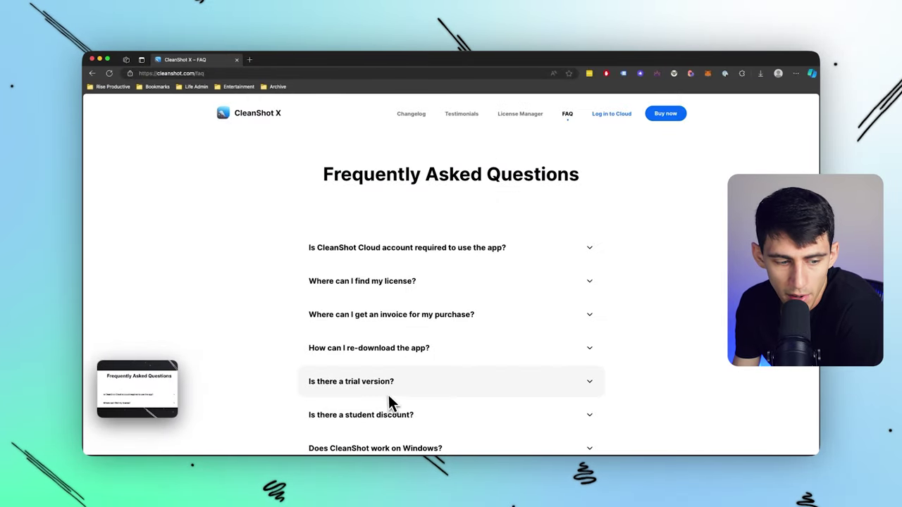
Save the FAQ screenshot to the export location and find it in Finder in the Mac Screenshots folder inside Screenshots
{"action": "mouse_move", "coordinate": [139, 400]}
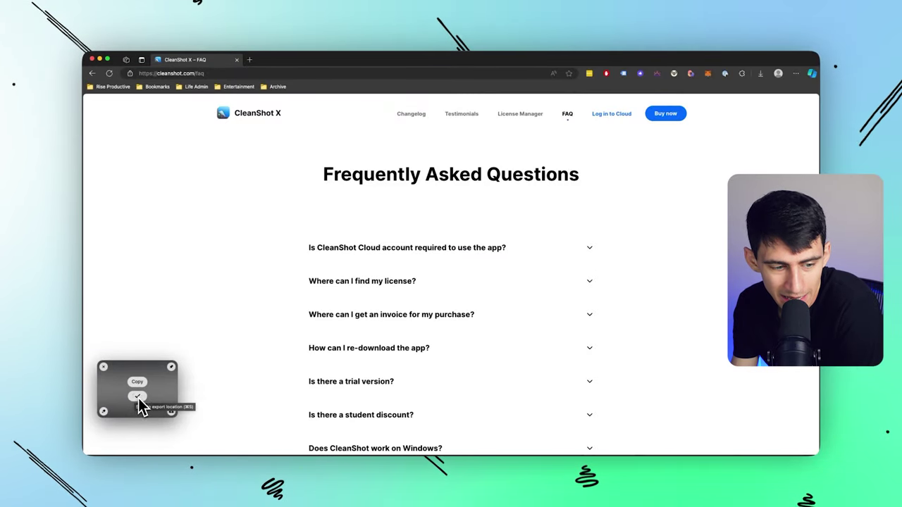
{"action": "left_click", "coordinate": [139, 399]}
{"action": "left_click", "coordinate": [290, 443]}
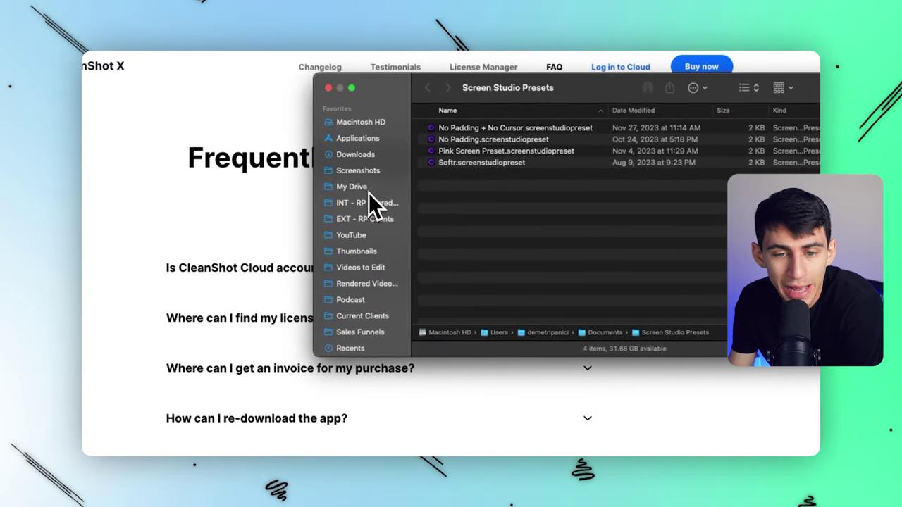
{"action": "left_click", "coordinate": [363, 172]}
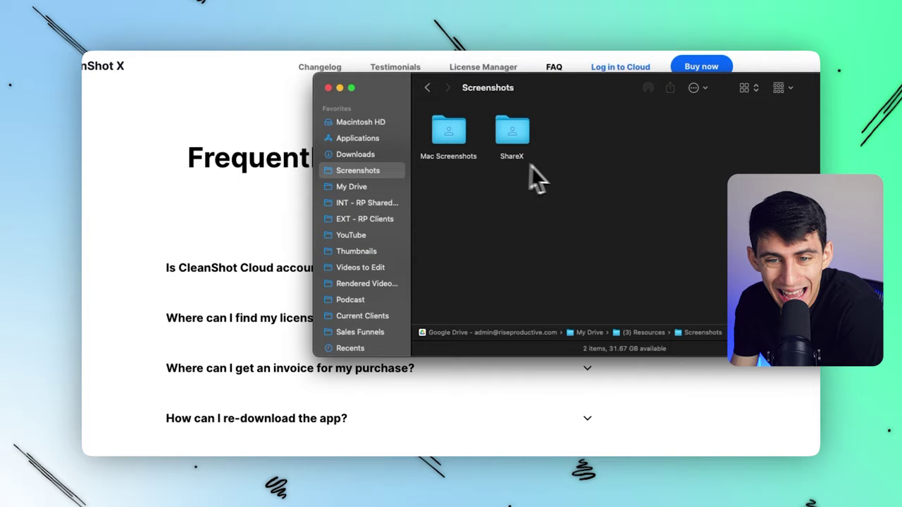
{"action": "double_click", "coordinate": [449, 130]}
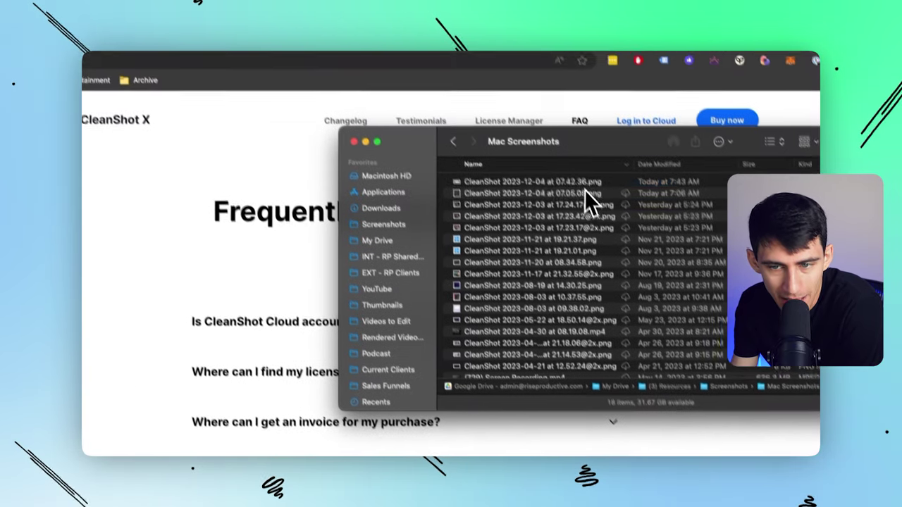
{"action": "right_click", "coordinate": [589, 202]}
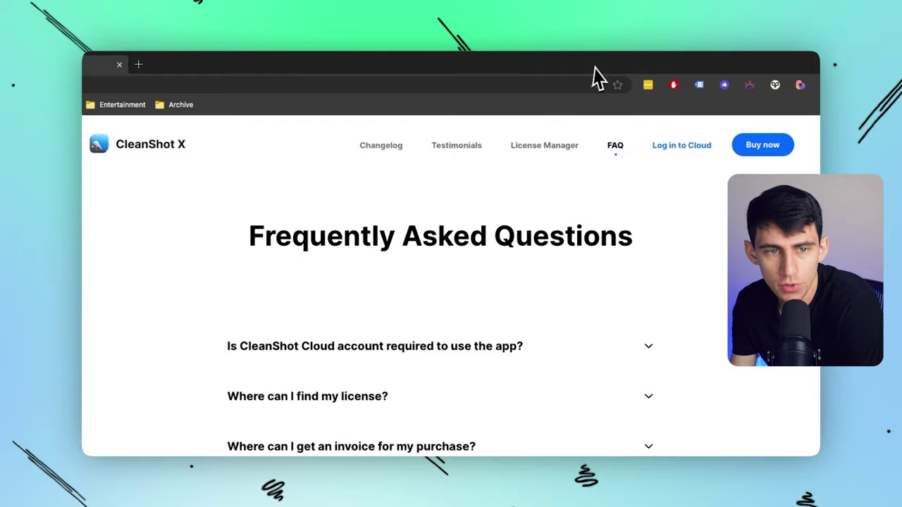
Search the web for "google drive for desktop" in a new tab and open the Google Drive download page
{"action": "key", "text": "super+t"}
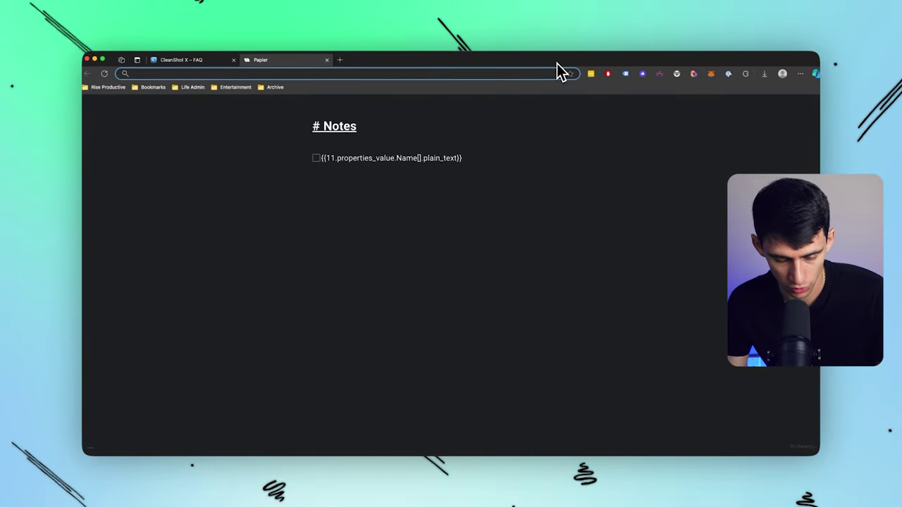
{"action": "type", "text": "google drive for desktop"}
{"action": "key", "text": "Return"}
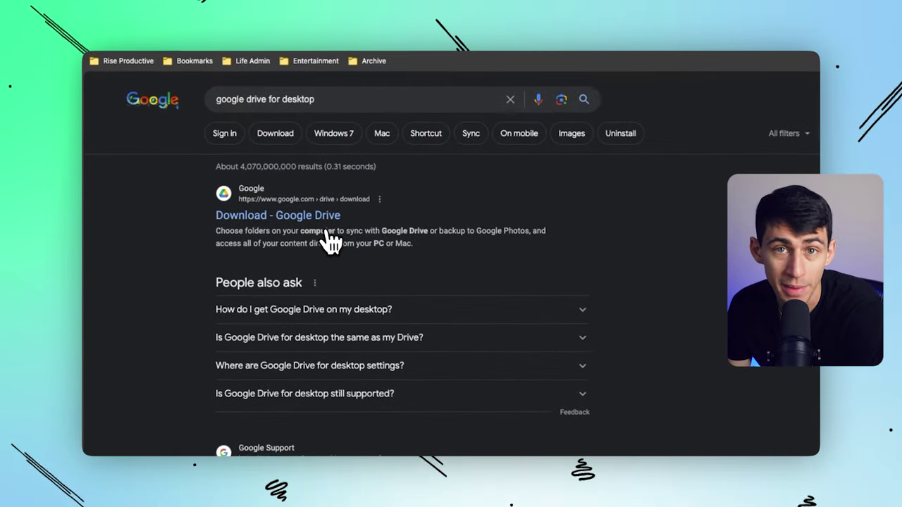
{"action": "left_click", "coordinate": [311, 215]}
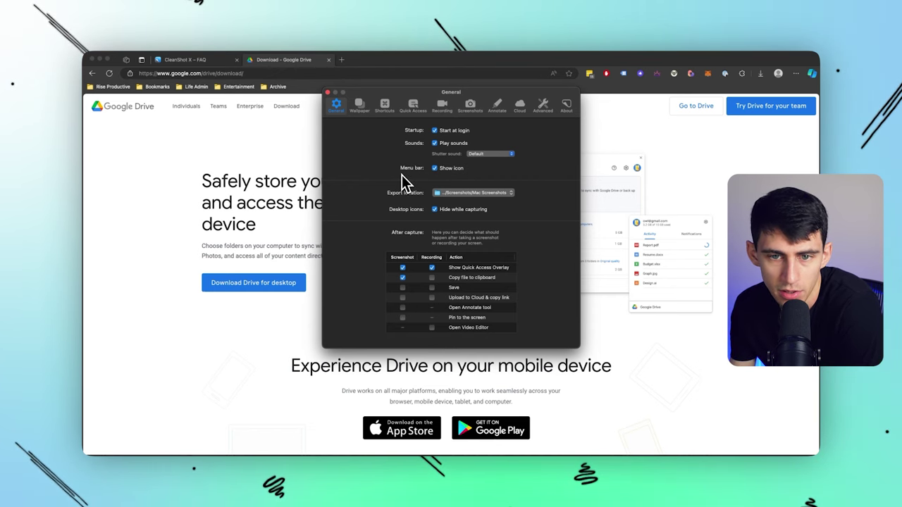
Enable opening the Annotate tool after screenshots and keep the Google Drive Mac Screenshots folder as the export location
{"action": "left_click", "coordinate": [402, 308]}
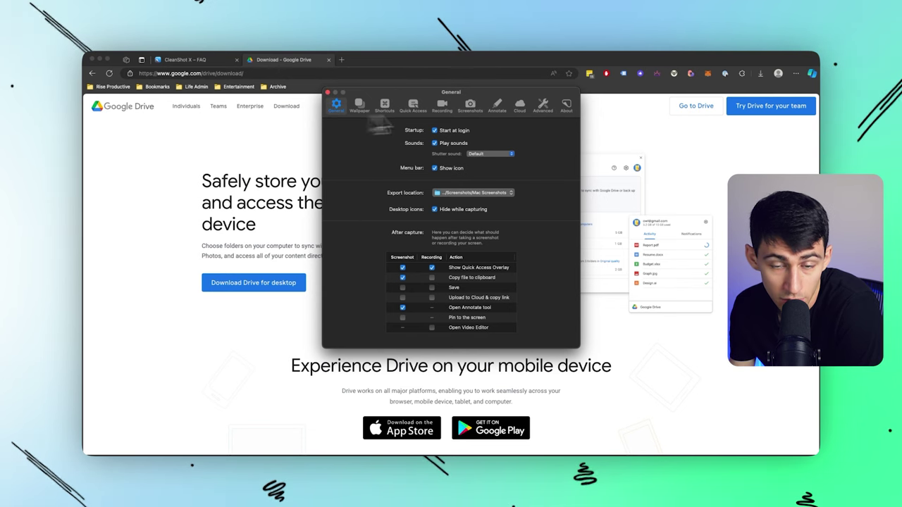
{"action": "left_click", "coordinate": [475, 195]}
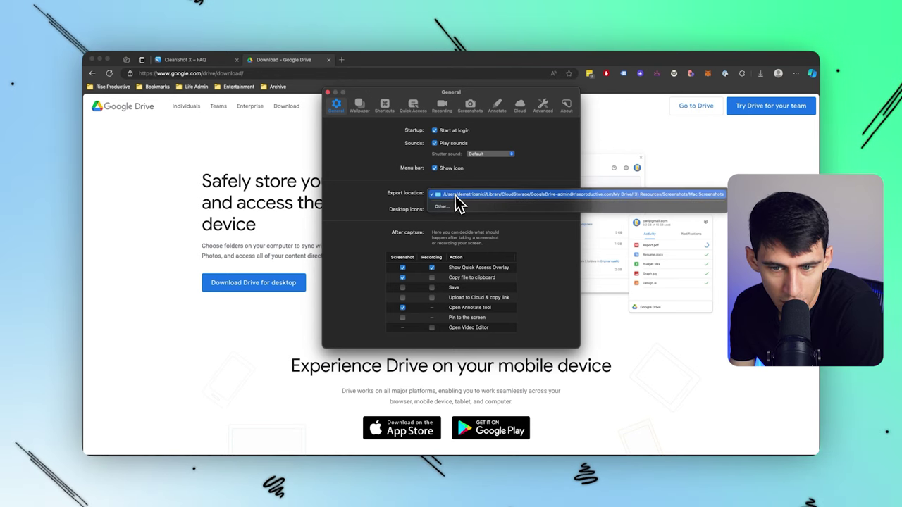
{"action": "left_click", "coordinate": [485, 195]}
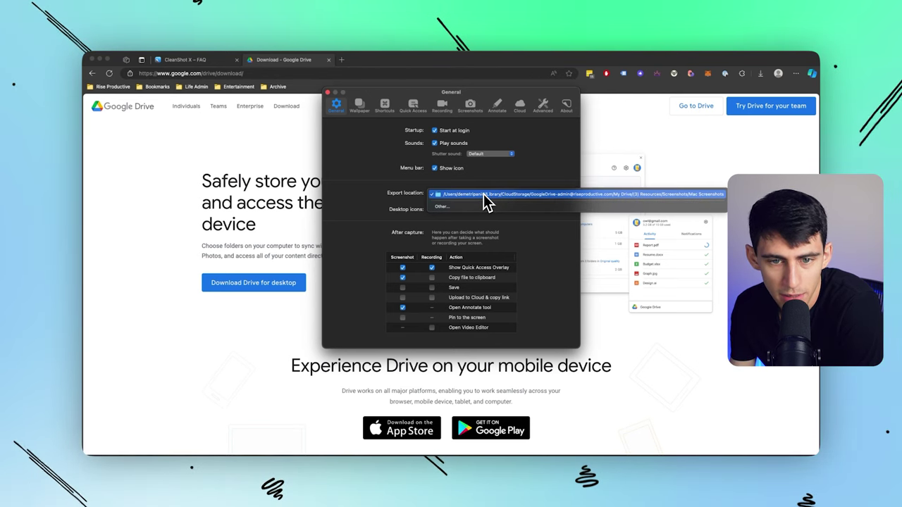
{"action": "left_click", "coordinate": [485, 195]}
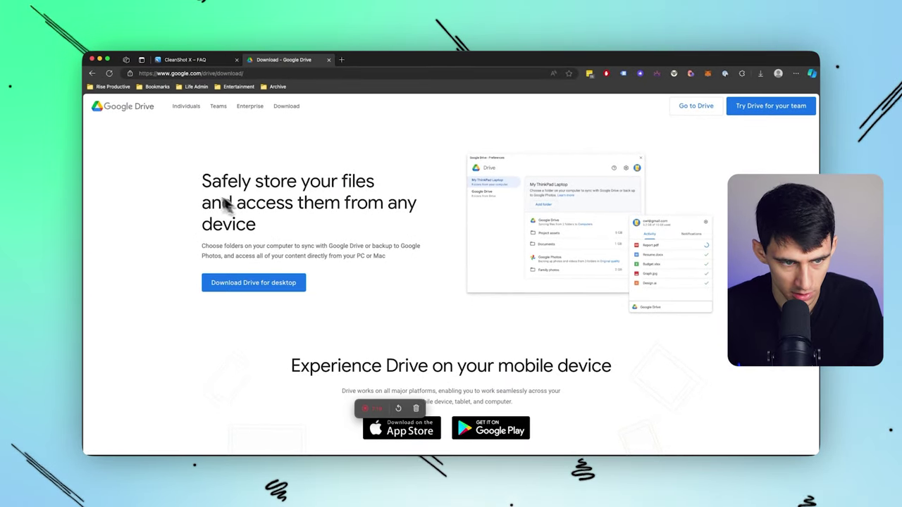
Capture the "Safely store your files" headline area with its download button and style it with the Rise Productive preset
{"action": "left_click_drag", "start_coordinate": [187, 162], "coordinate": [435, 308]}
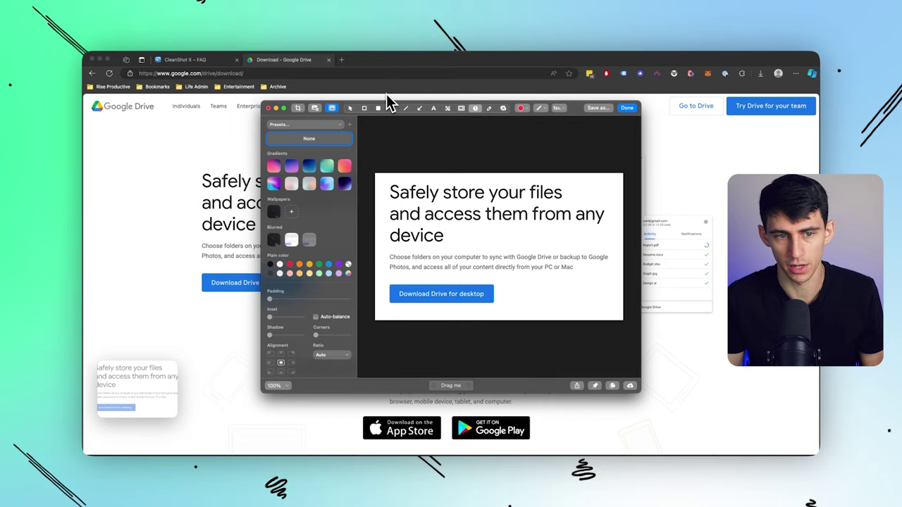
{"action": "left_click", "coordinate": [305, 125]}
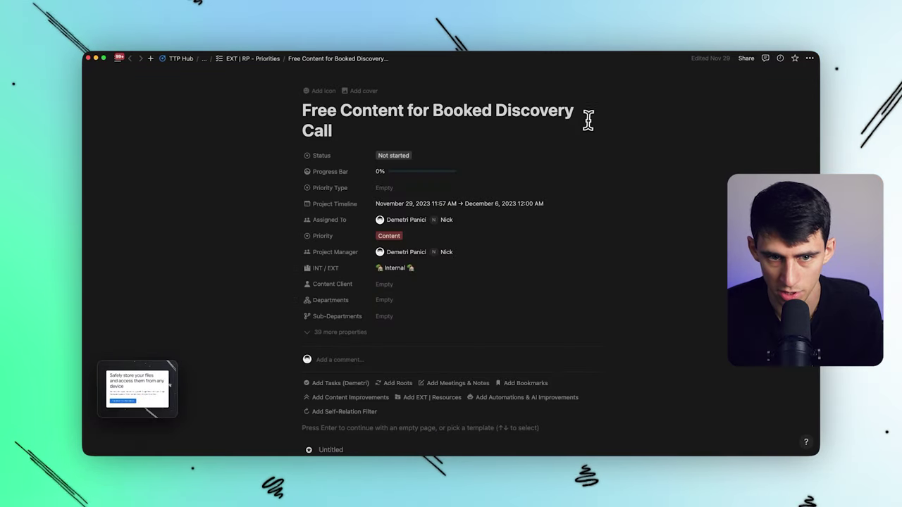
Paste the styled screenshot into the "Free Content for Booked Discovery Call" page in Notion, and undo the paste
{"action": "scroll", "coordinate": [413, 199], "scroll_direction": "down", "scroll_amount": 5}
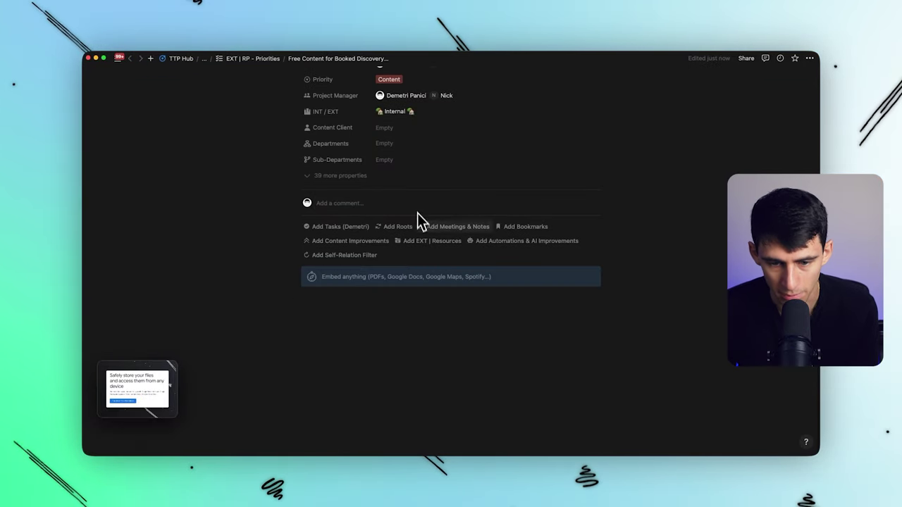
{"action": "key", "text": "ctrl+v"}
{"action": "scroll", "coordinate": [447, 288], "scroll_direction": "down", "scroll_amount": 2}
{"action": "scroll", "coordinate": [636, 250], "scroll_direction": "up", "scroll_amount": 1}
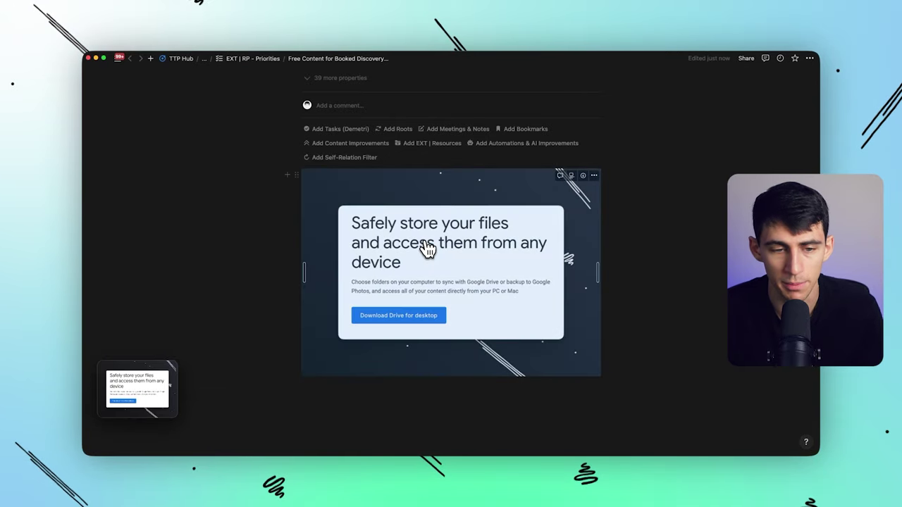
{"action": "key", "text": "super+z"}
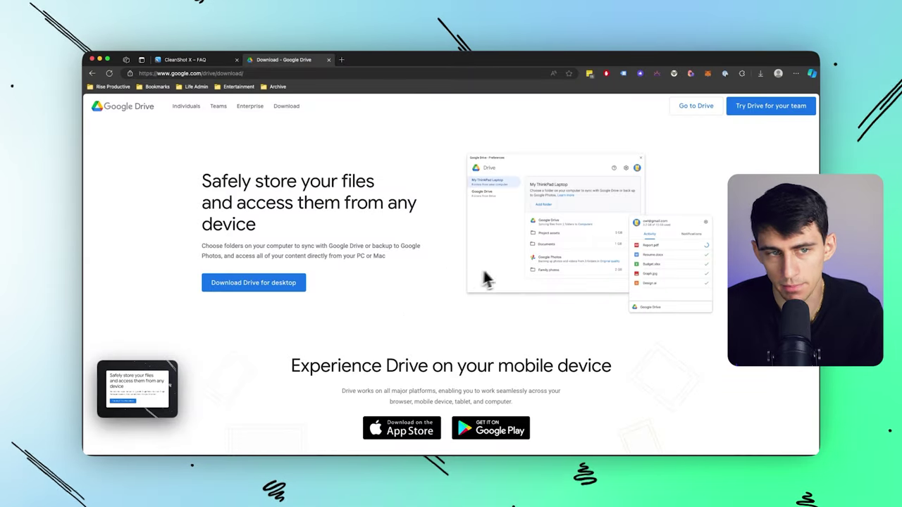
Return to the CleanShot X home page in the browser and look over the Quick Access and Annotate feature sections
{"action": "left_click", "coordinate": [214, 61]}
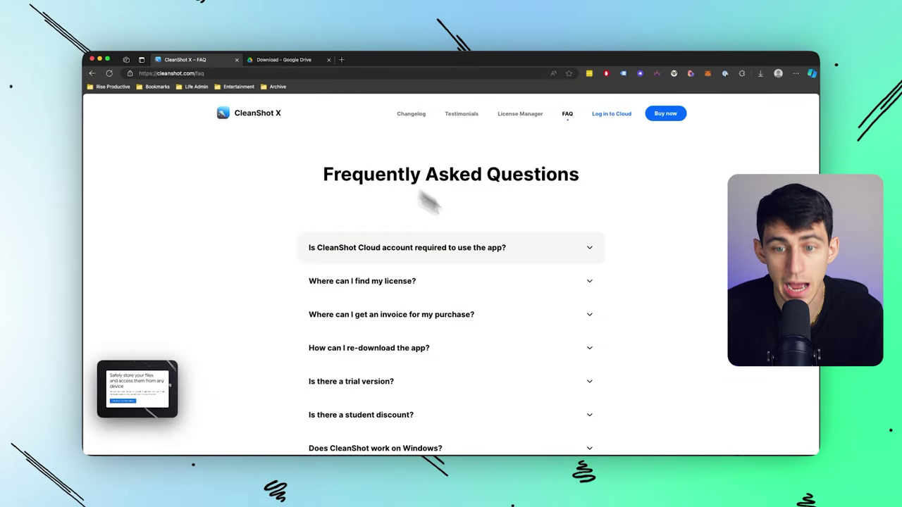
{"action": "left_click", "coordinate": [233, 118]}
{"action": "scroll", "coordinate": [598, 218], "scroll_direction": "down", "scroll_amount": 15}
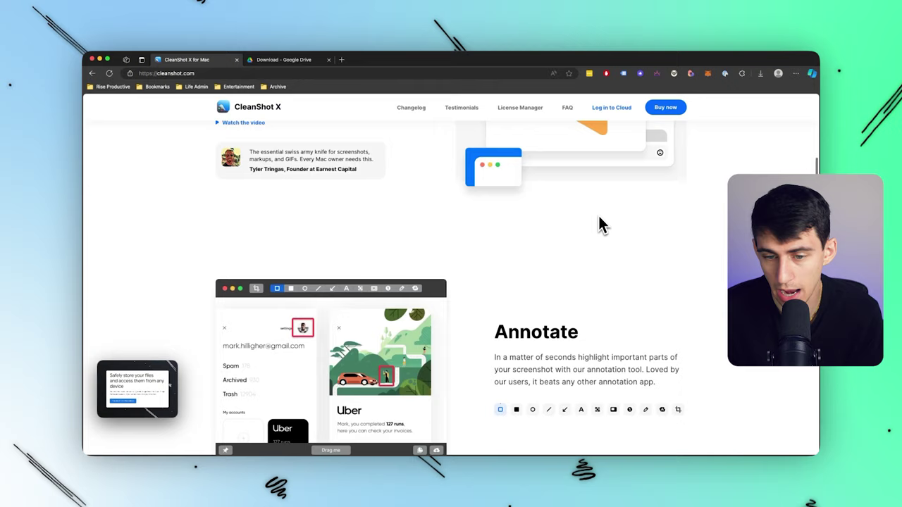
{"action": "scroll", "coordinate": [601, 224], "scroll_direction": "up", "scroll_amount": 5}
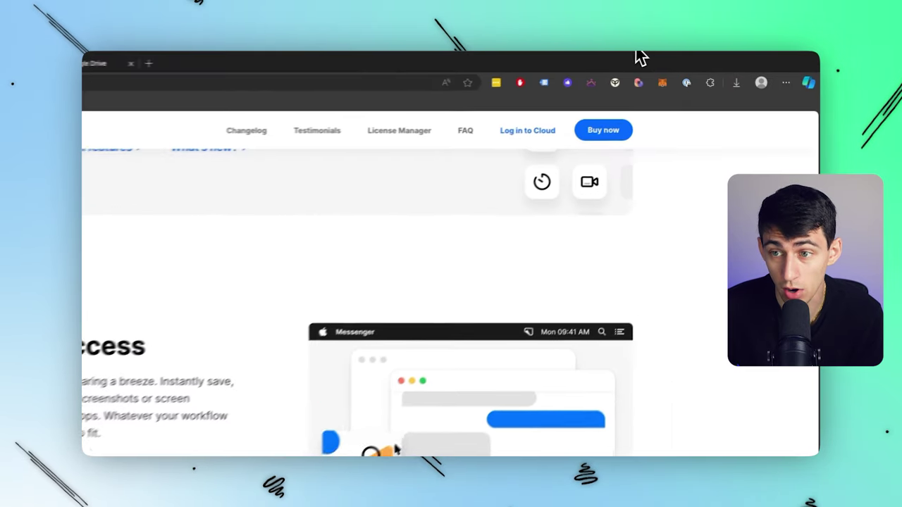
Open the CleanShot X settings and examine the available video recording options, including maximum resolution and video FPS
{"action": "left_click", "coordinate": [614, 60]}
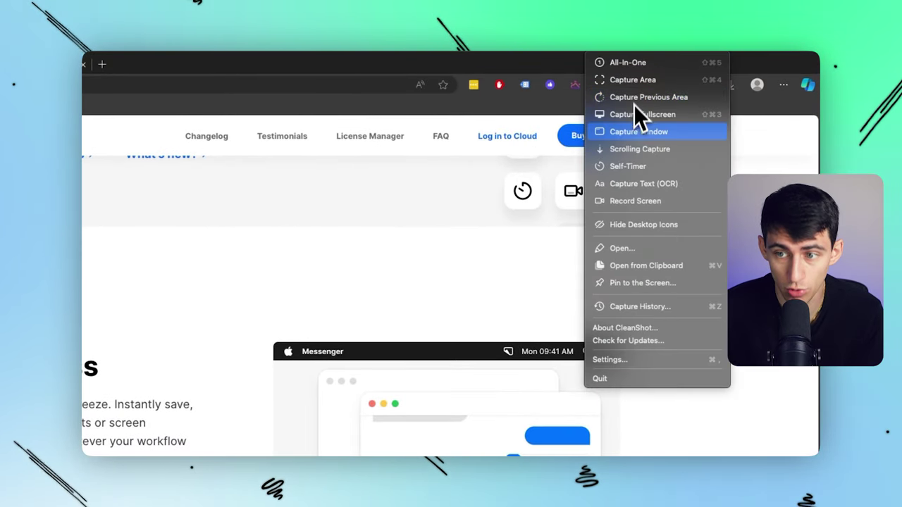
{"action": "left_click", "coordinate": [687, 359]}
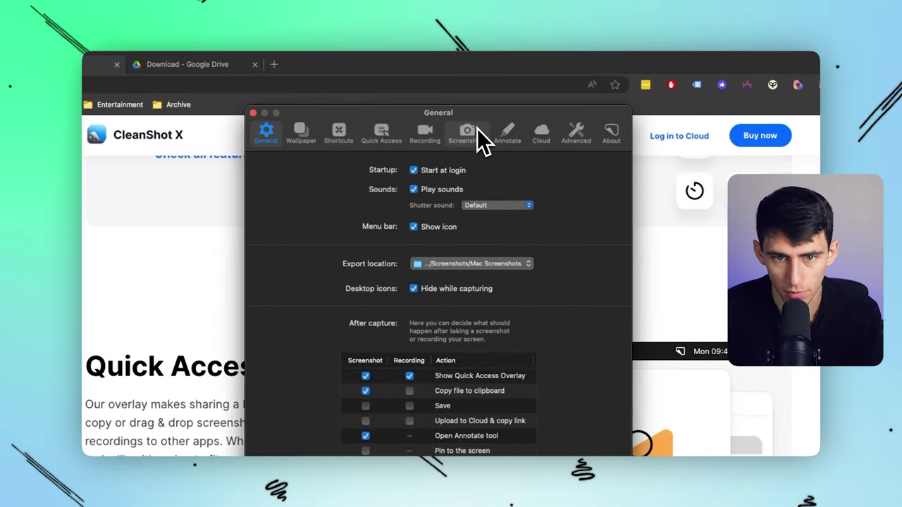
{"action": "left_click", "coordinate": [292, 121]}
{"action": "left_click", "coordinate": [446, 168]}
{"action": "left_click", "coordinate": [422, 201]}
{"action": "left_click", "coordinate": [425, 203]}
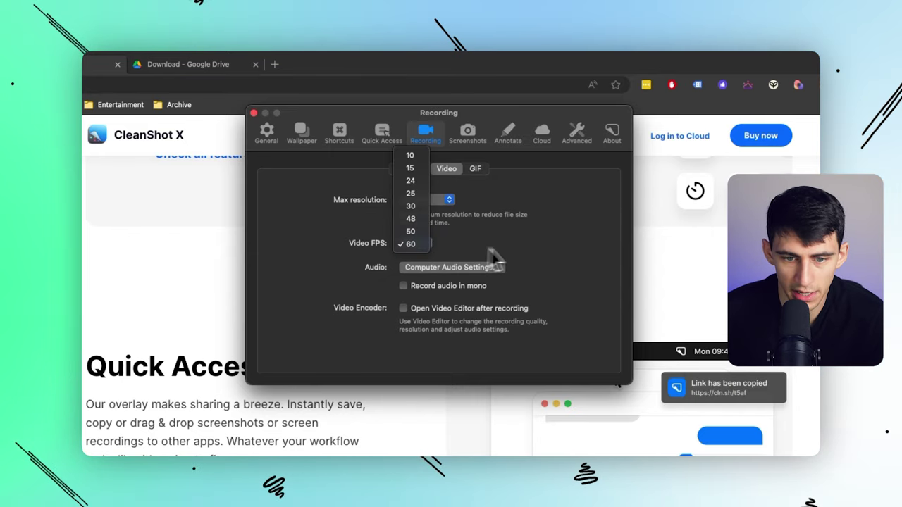
{"action": "left_click", "coordinate": [490, 249]}
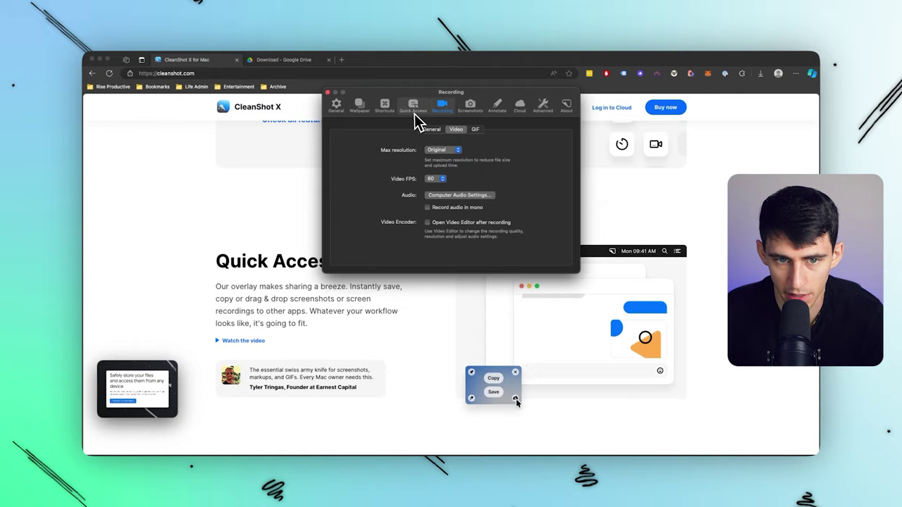
Look through the keyboard shortcut settings for general actions, screenshots, screen recording and the Annotate tools
{"action": "left_click", "coordinate": [385, 107]}
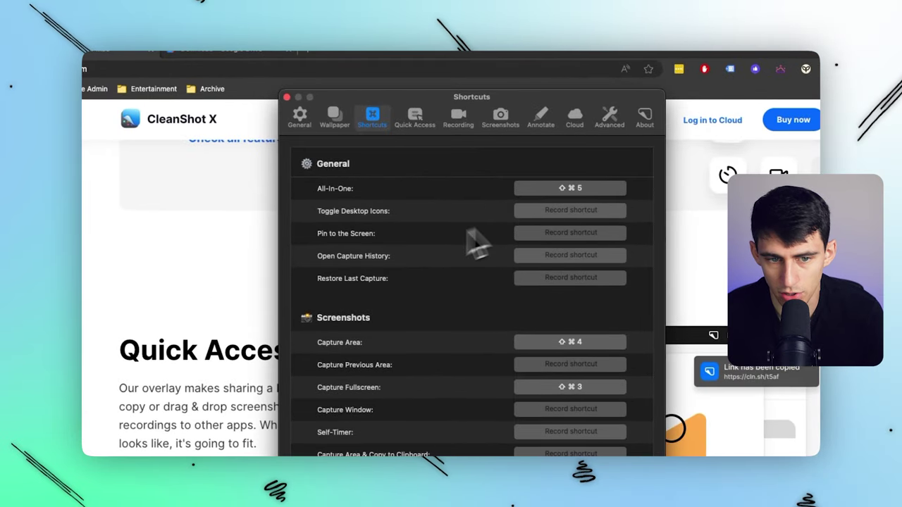
{"action": "scroll", "coordinate": [427, 248], "scroll_direction": "down", "scroll_amount": 20}
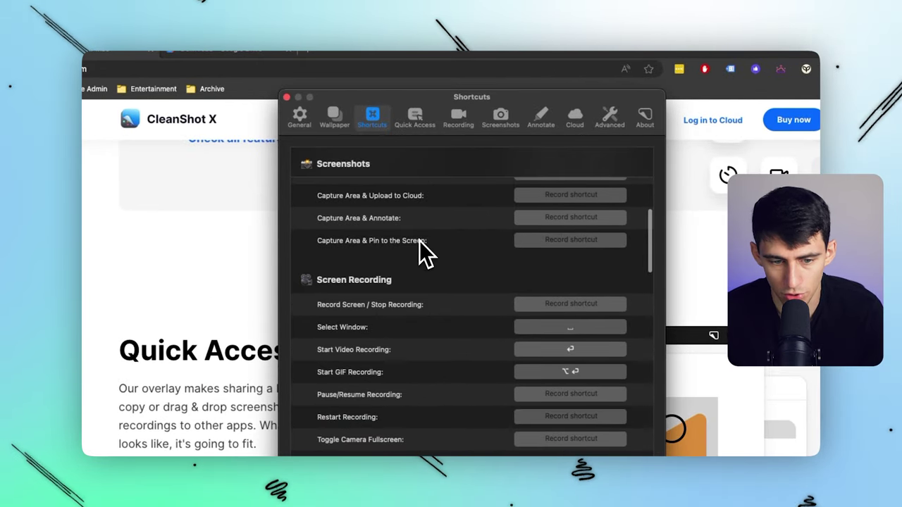
{"action": "scroll", "coordinate": [440, 251], "scroll_direction": "down", "scroll_amount": 10}
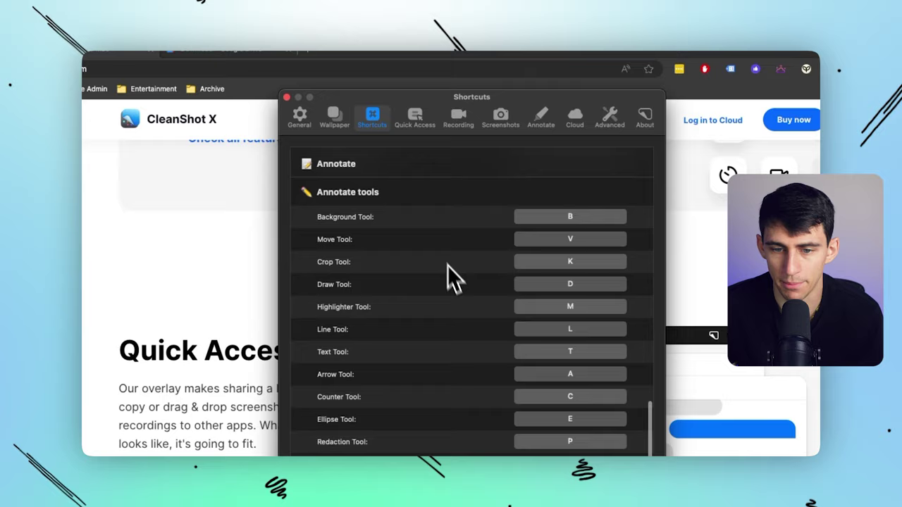
{"action": "scroll", "coordinate": [445, 278], "scroll_direction": "up", "scroll_amount": 8}
{"action": "scroll", "coordinate": [461, 308], "scroll_direction": "down", "scroll_amount": 8}
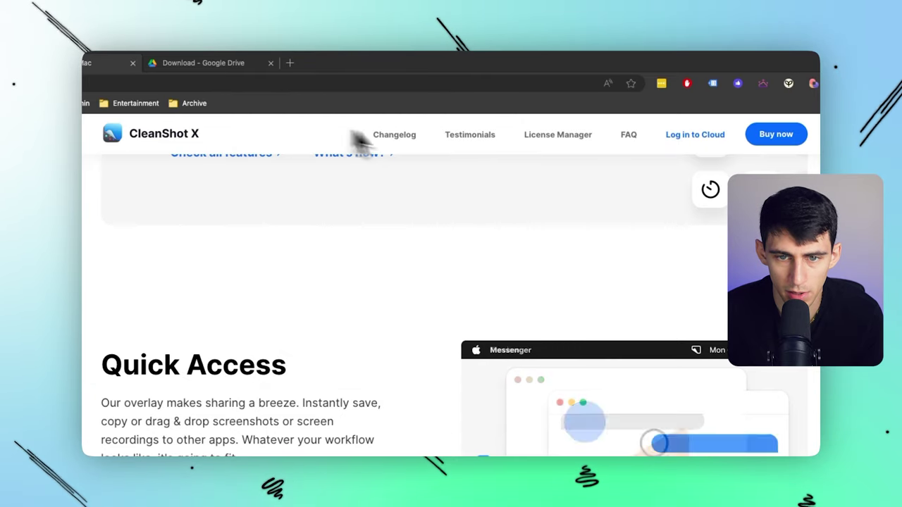
Open the License Manager page from the CleanShot X website and dismiss the floating screenshot preview
{"action": "left_click", "coordinate": [532, 134]}
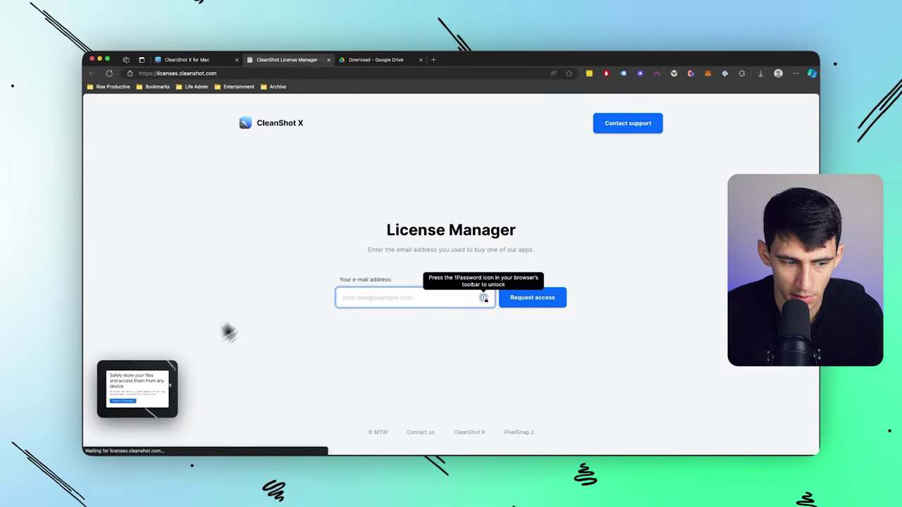
{"action": "left_click_drag", "start_coordinate": [127, 383], "coordinate": [106, 379]}
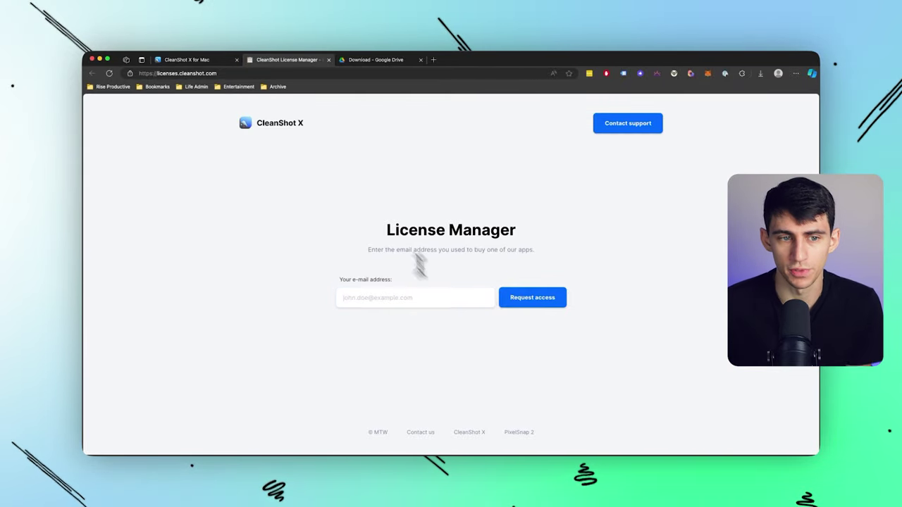
Go back to the CleanShot X home page and look over the features down to the Scrolling capture section
{"action": "left_click", "coordinate": [282, 129]}
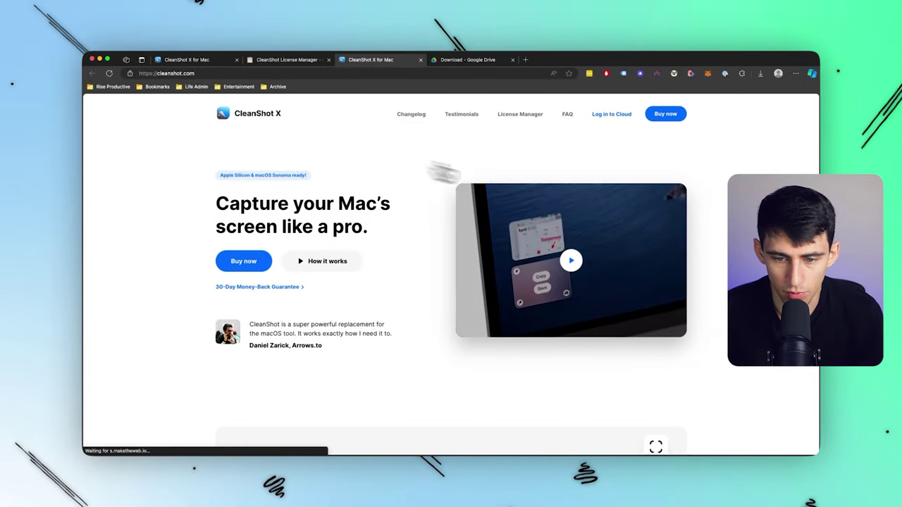
{"action": "scroll", "coordinate": [568, 201], "scroll_direction": "down", "scroll_amount": 3}
{"action": "scroll", "coordinate": [568, 200], "scroll_direction": "down", "scroll_amount": 10}
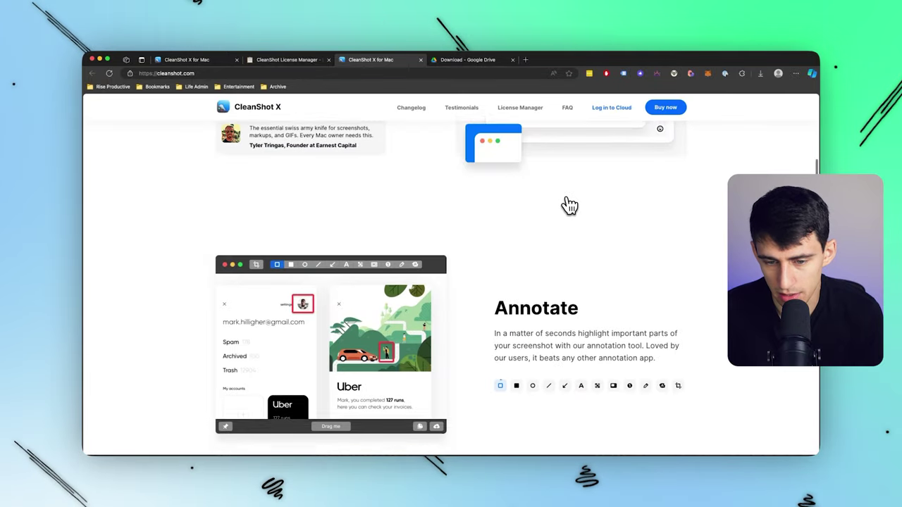
{"action": "scroll", "coordinate": [569, 204], "scroll_direction": "down", "scroll_amount": 8}
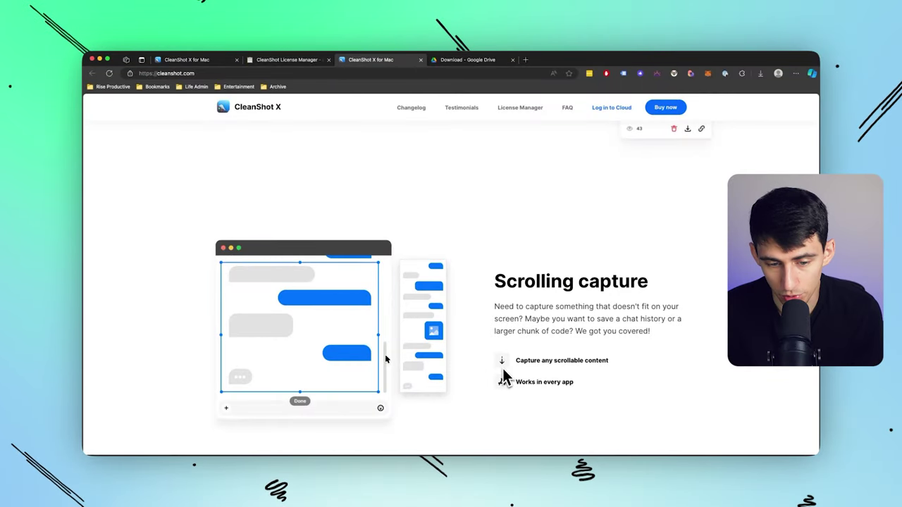
{"action": "scroll", "coordinate": [502, 368], "scroll_direction": "down", "scroll_amount": 4}
{"action": "scroll", "coordinate": [325, 247], "scroll_direction": "up", "scroll_amount": 3}
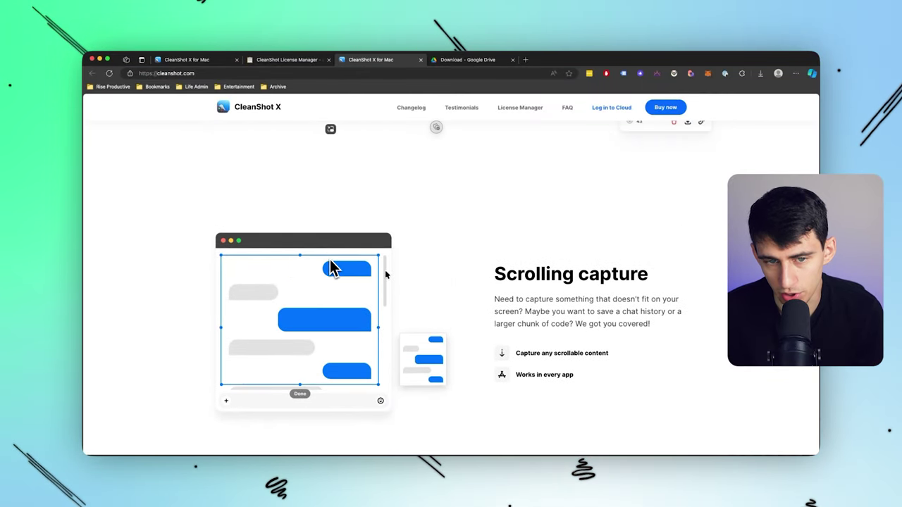
{"action": "scroll", "coordinate": [319, 308], "scroll_direction": "down", "scroll_amount": 1}
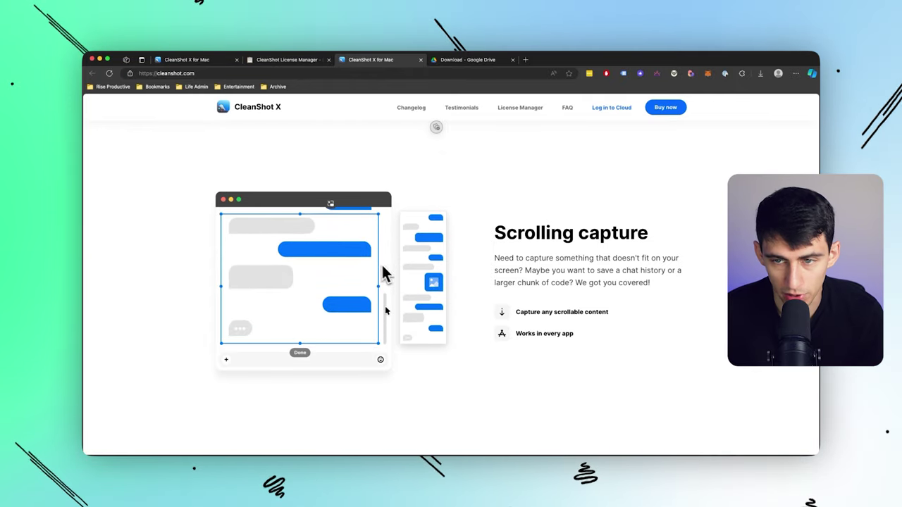
Take a scrolling capture of the home page's central content, from the Scrolling capture section down to Hide icons
{"action": "left_click", "coordinate": [670, 58]}
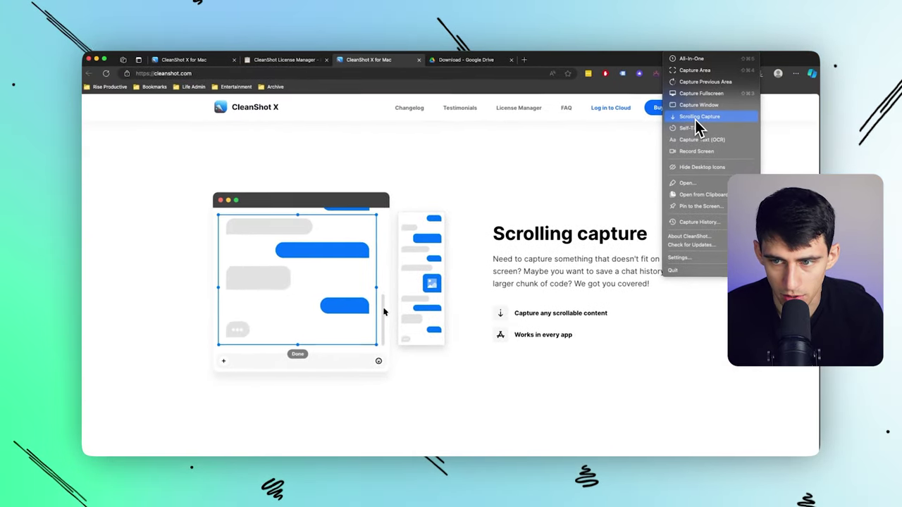
{"action": "left_click", "coordinate": [695, 118]}
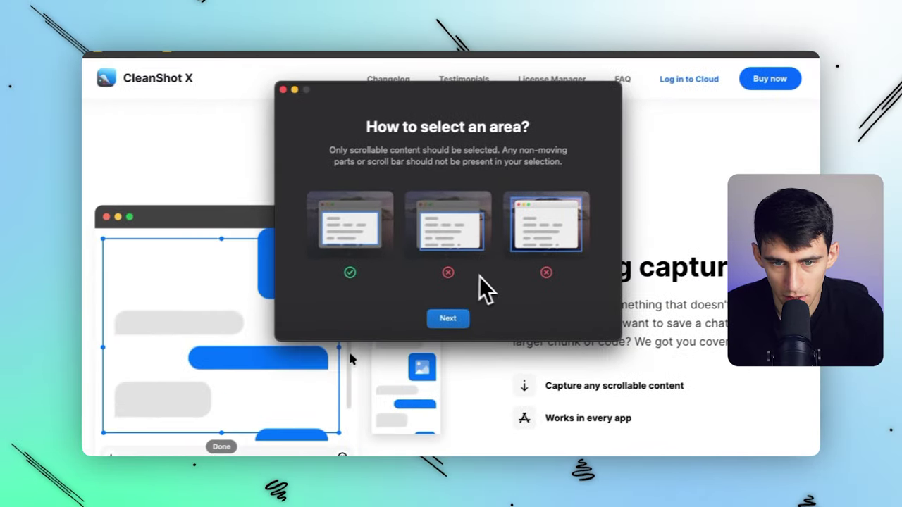
{"action": "left_click", "coordinate": [461, 316]}
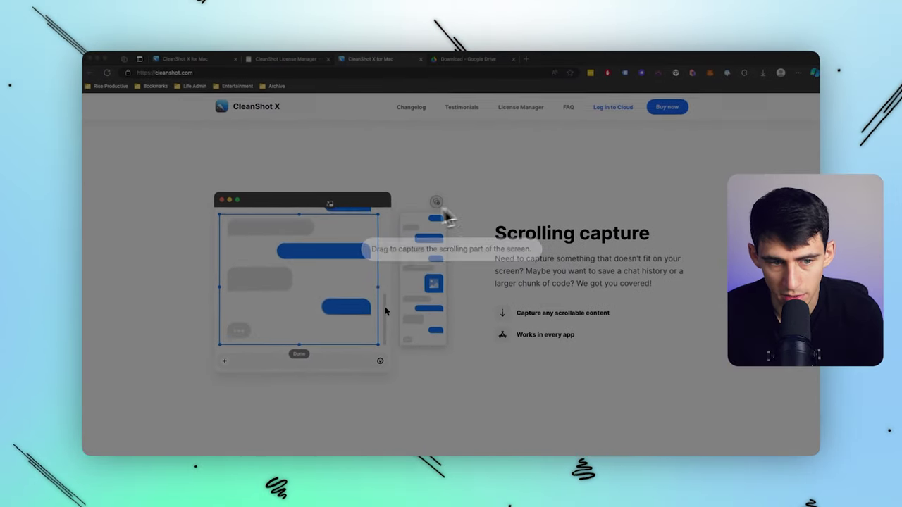
{"action": "left_click_drag", "start_coordinate": [203, 125], "coordinate": [709, 406]}
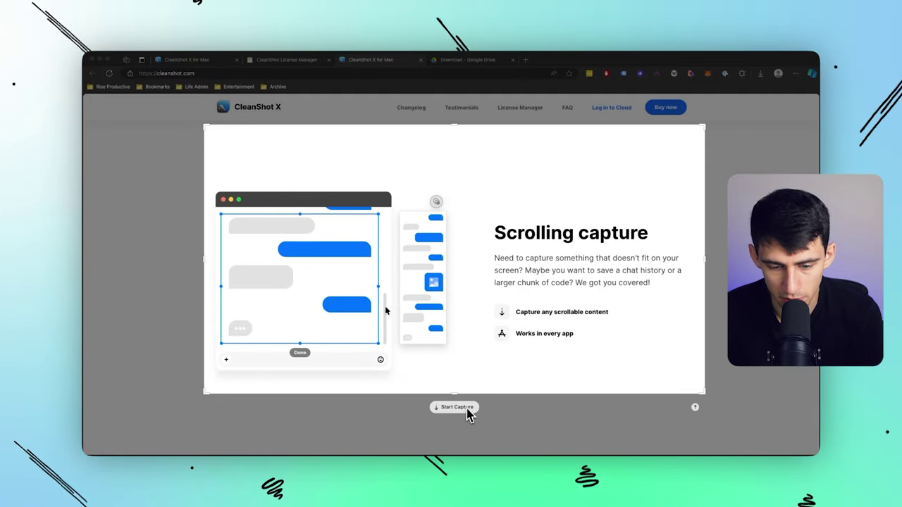
{"action": "scroll", "coordinate": [494, 420], "scroll_direction": "down", "scroll_amount": 15}
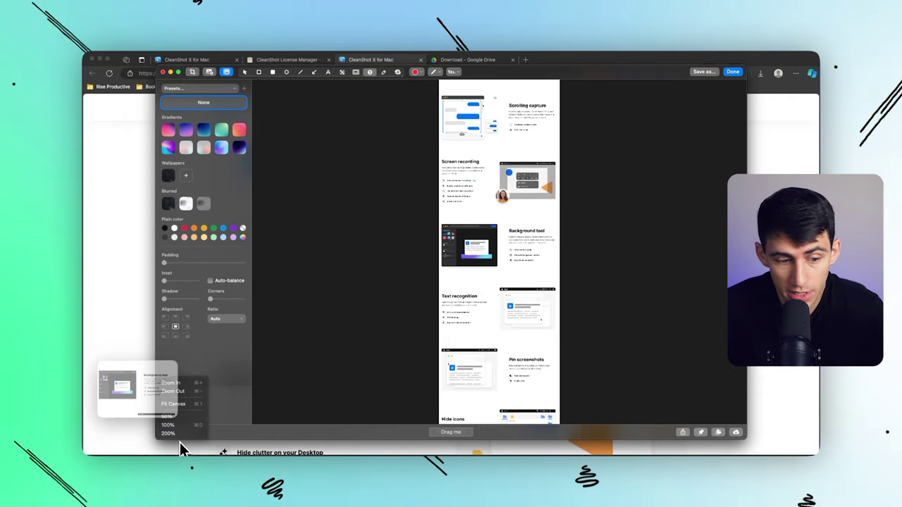
Style the long scrolling screenshot with the Rise Productive preset and finish editing it
{"action": "left_click", "coordinate": [462, 346]}
{"action": "left_click", "coordinate": [192, 89]}
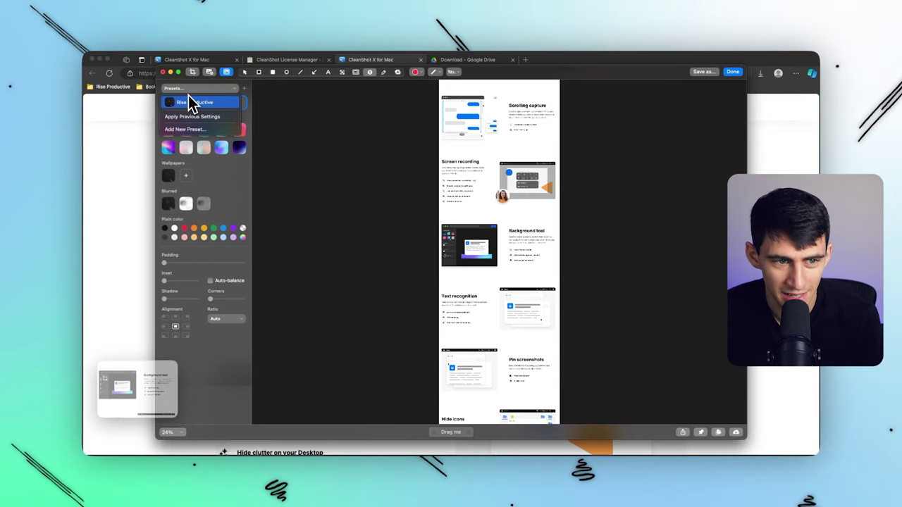
{"action": "left_click", "coordinate": [188, 95]}
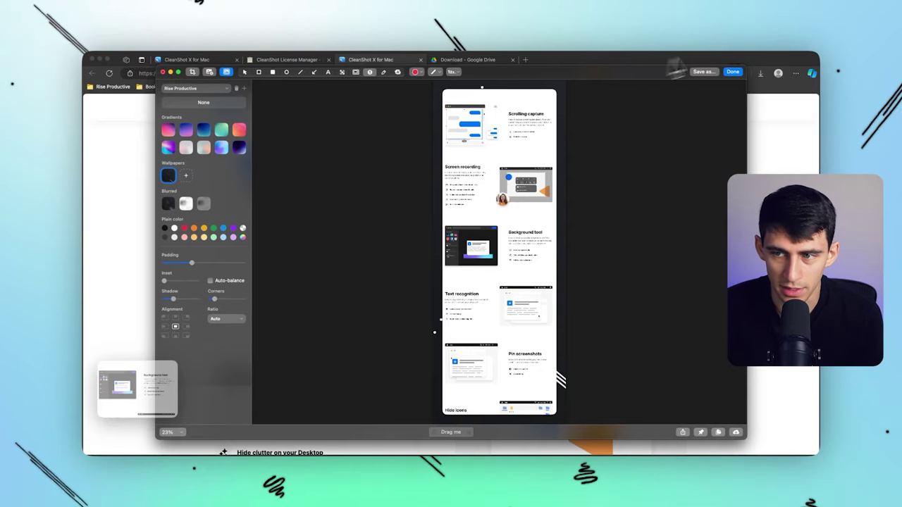
{"action": "left_click", "coordinate": [733, 73]}
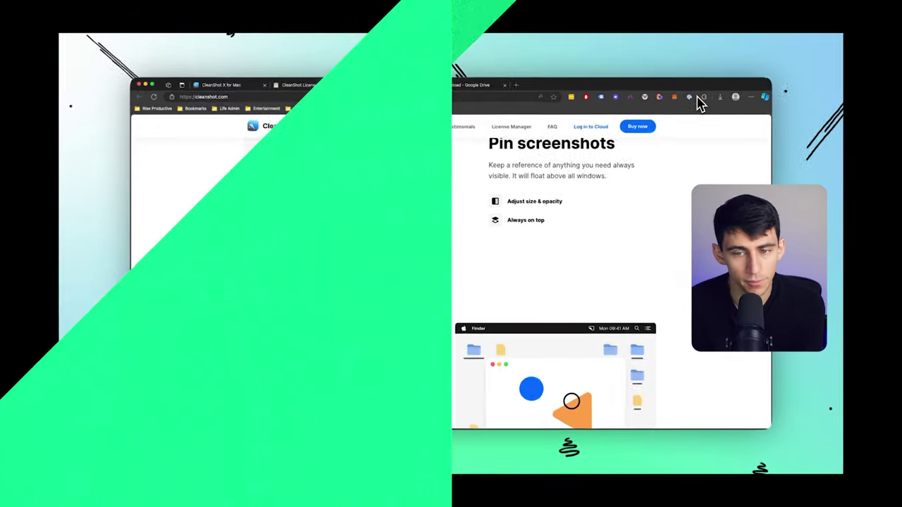